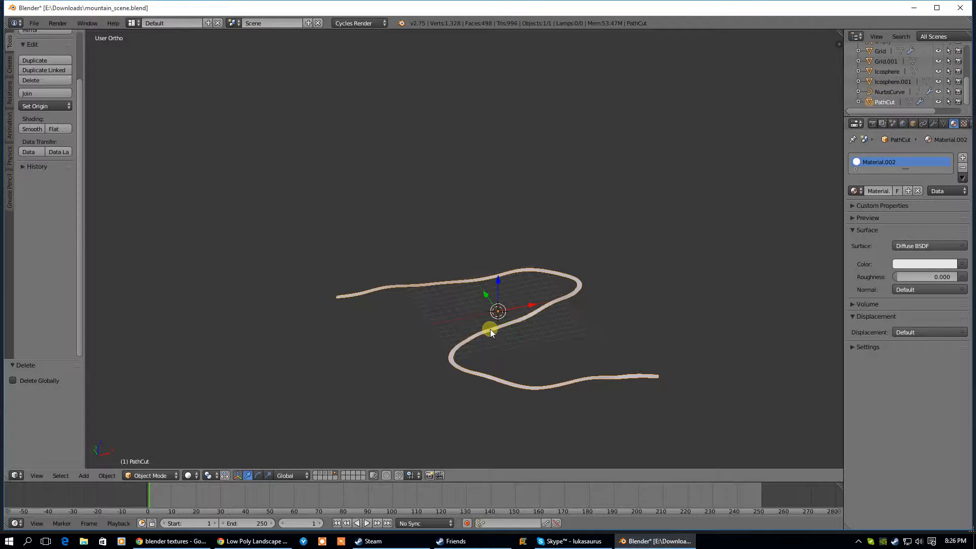
Enter Edit Mode on the PathCut mesh and view its single profile piece up close
key(Tab)
scroll(513, 357, up, 4)
scroll(515, 362, down, 2)
scroll(515, 361, up, 5)
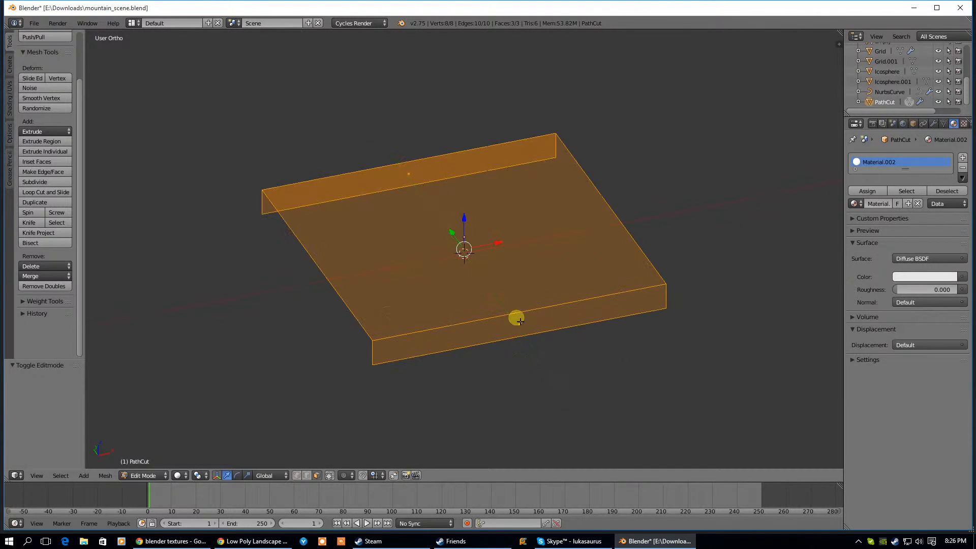
scroll(516, 318, down, 3)
middle_drag(487, 290, 612, 228)
middle_drag(476, 252, 473, 273)
scroll(472, 273, up, 2)
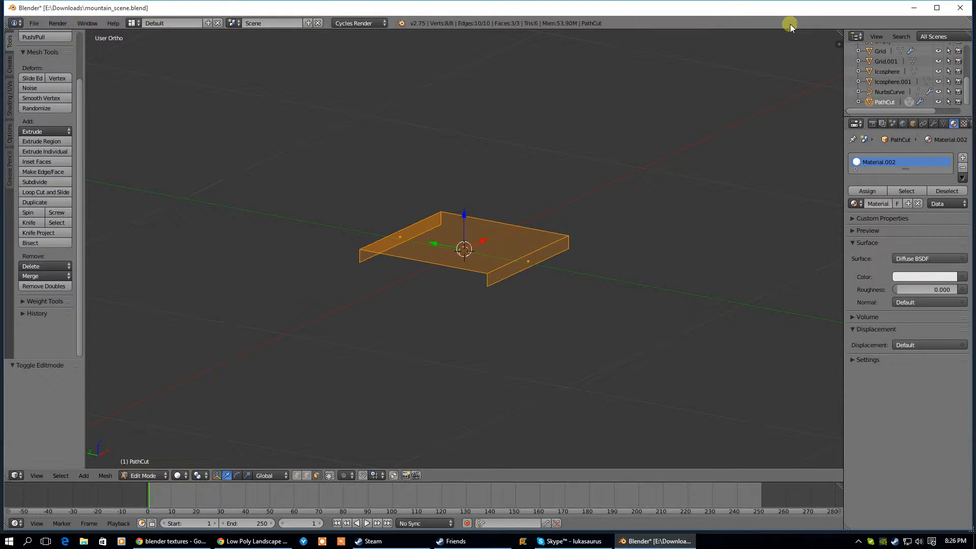
drag(834, 33, 475, 57)
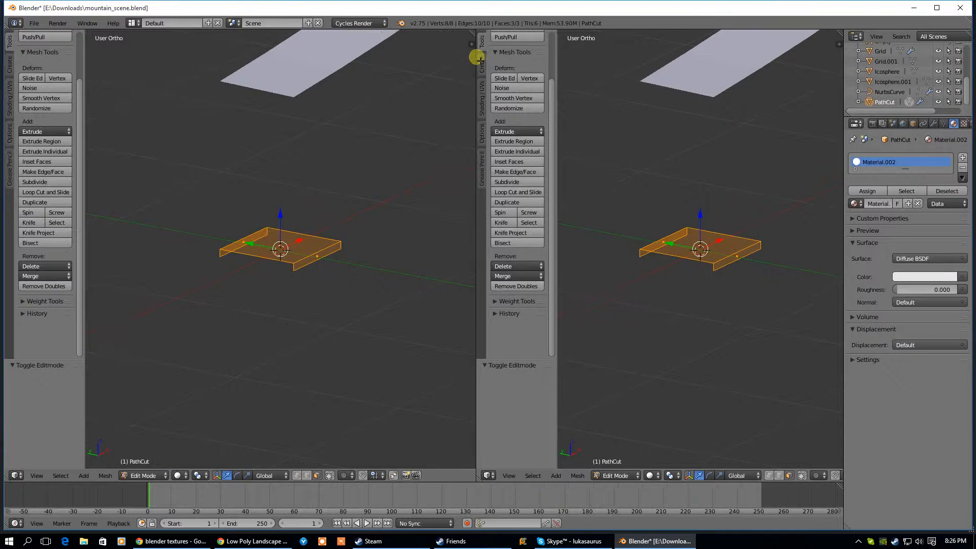
click(486, 476)
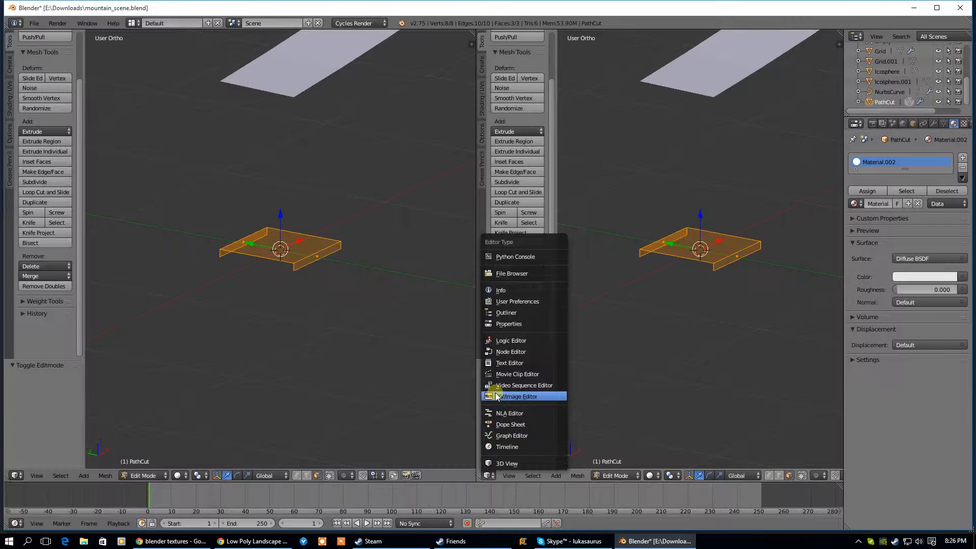
click(498, 397)
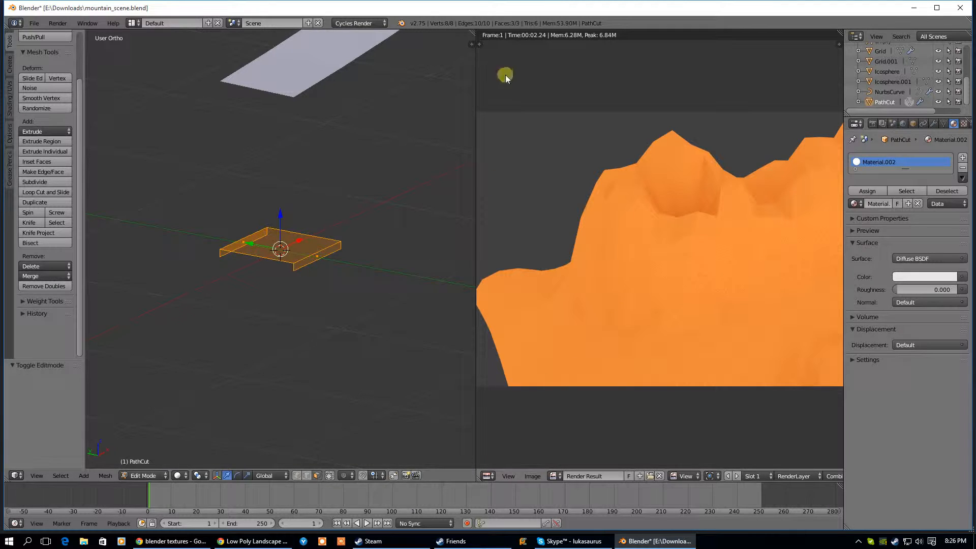
drag(472, 45, 559, 85)
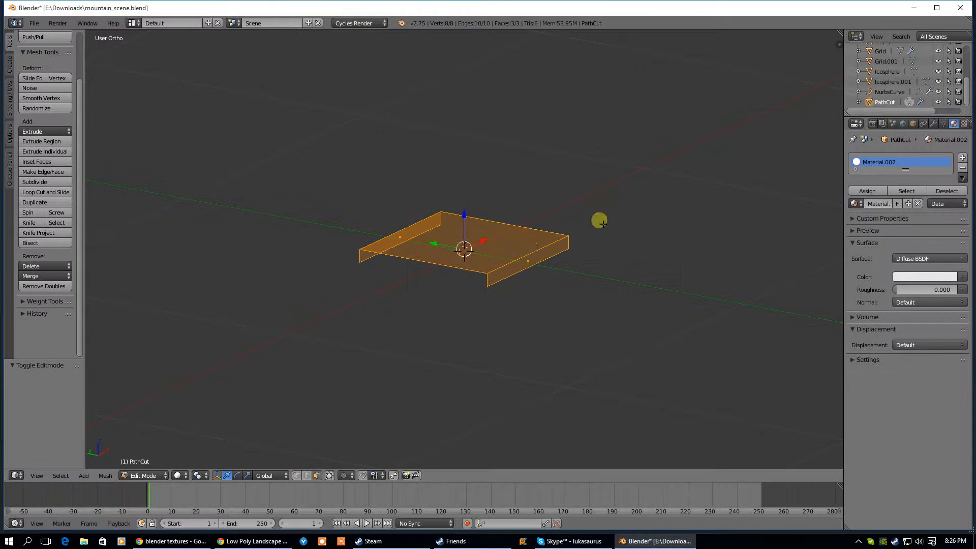
Try the Texture and Material viewport shading modes on the path piece
click(178, 475)
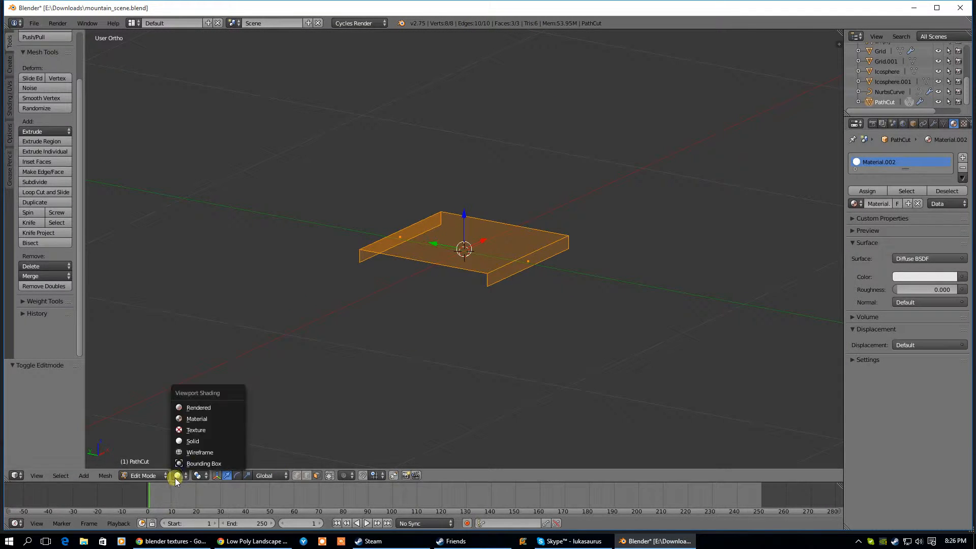
click(193, 431)
click(179, 476)
click(189, 421)
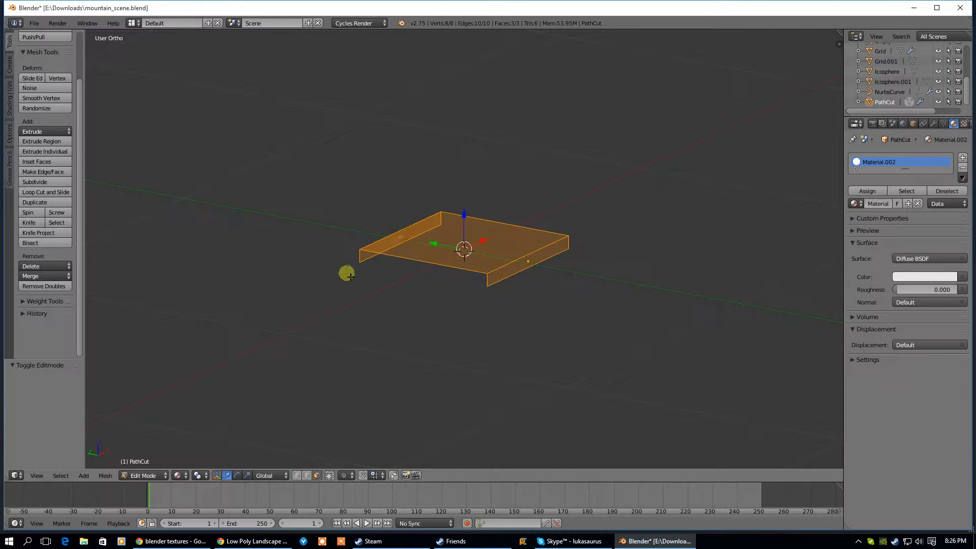
key(x)
key(Escape)
Select the piece's top face and one side face in turn, and change the viewport shading away from Material
middle_drag(422, 283, 464, 283)
right_click(464, 279)
right_click(413, 255)
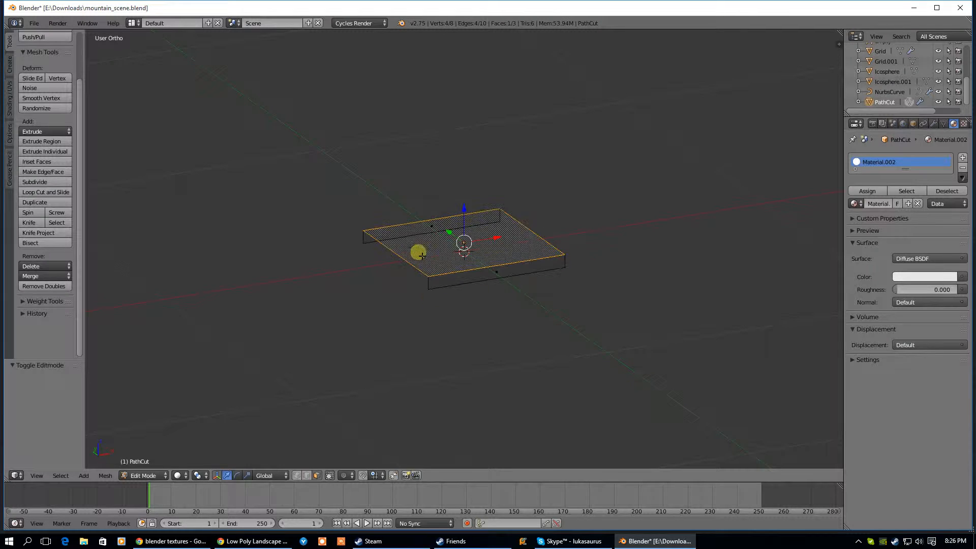
right_click(371, 240)
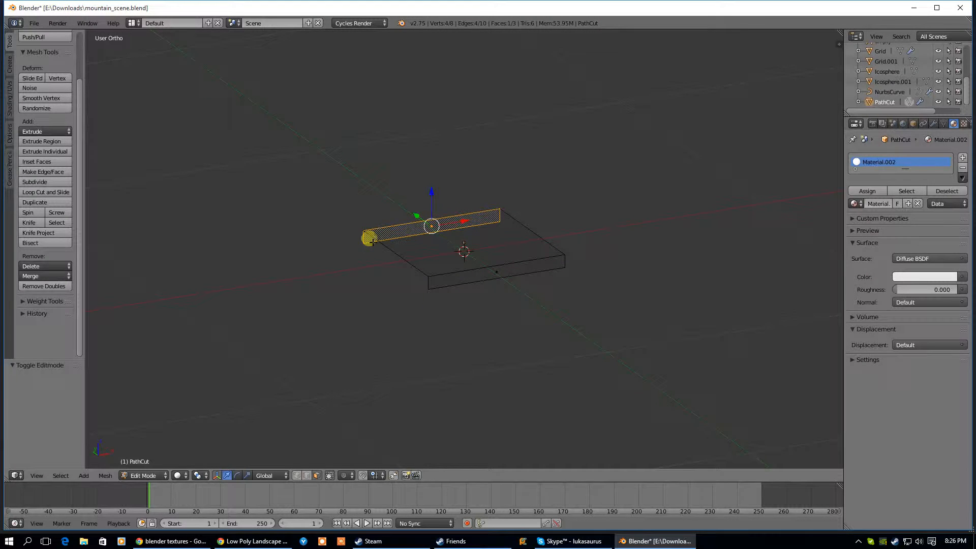
click(179, 478)
click(194, 435)
Select the opposite side face of the path piece and display the mesh in wireframe
middle_drag(494, 318, 454, 272)
middle_drag(488, 220, 559, 223)
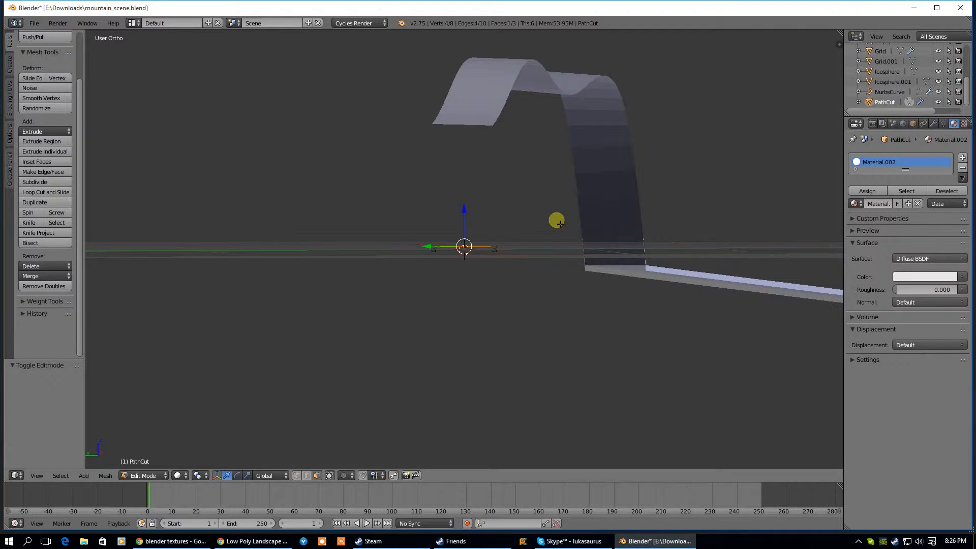
middle_drag(534, 92, 493, 118)
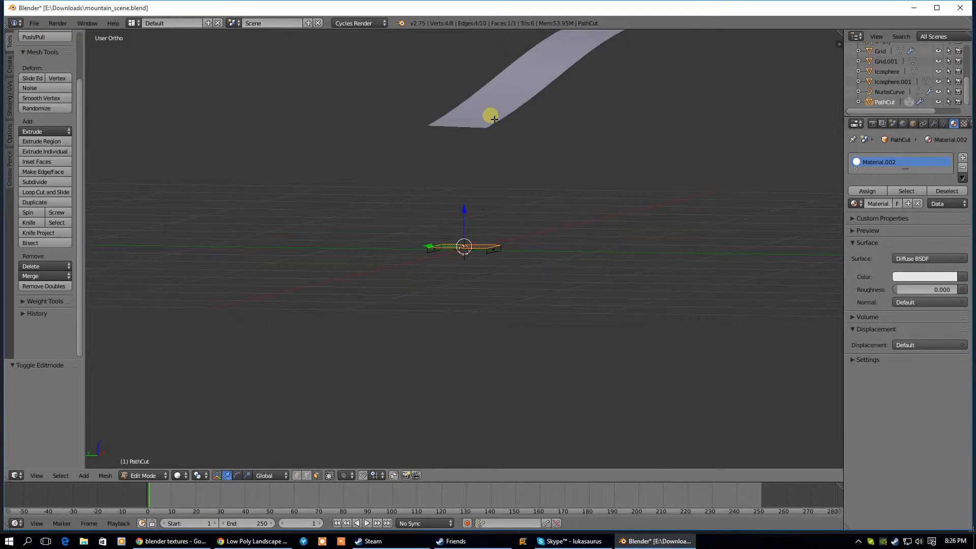
right_click(496, 250)
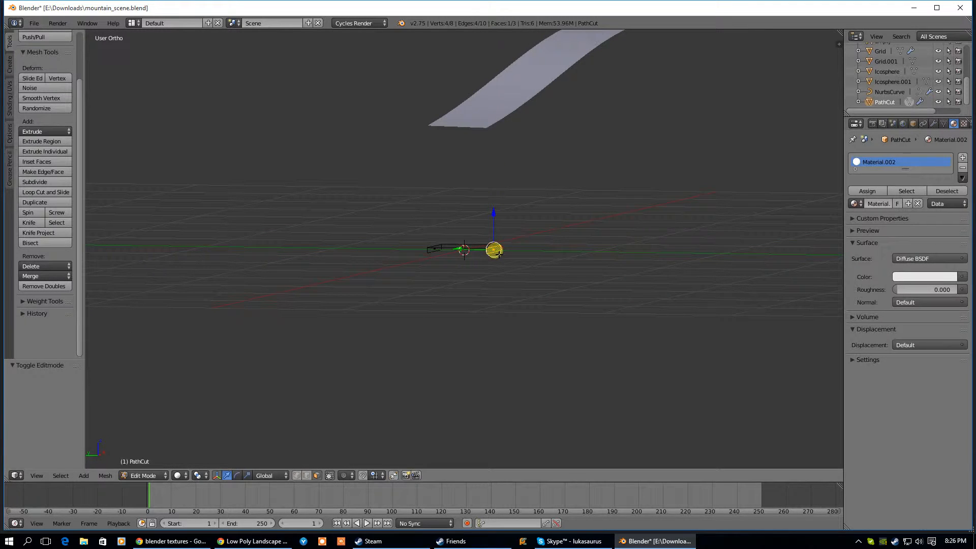
key(z)
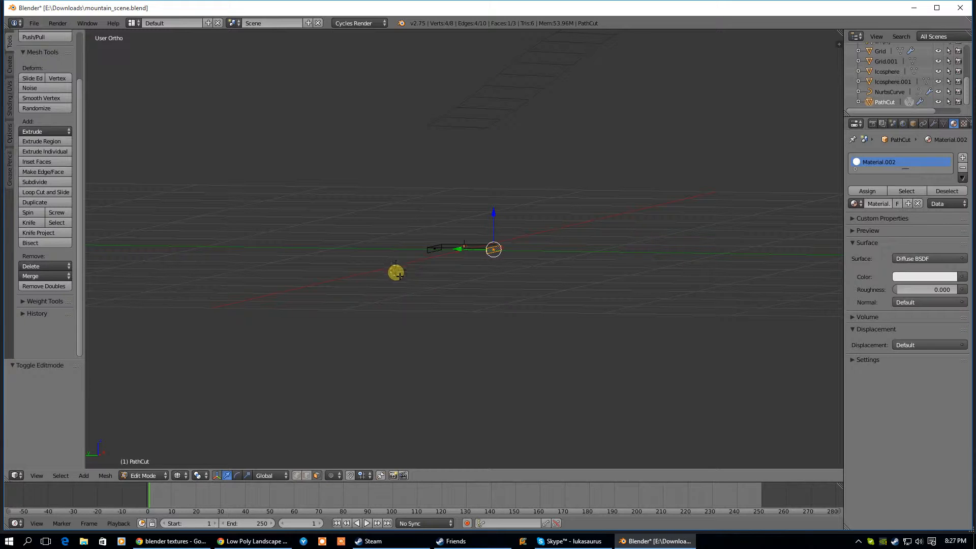
middle_drag(496, 268, 494, 270)
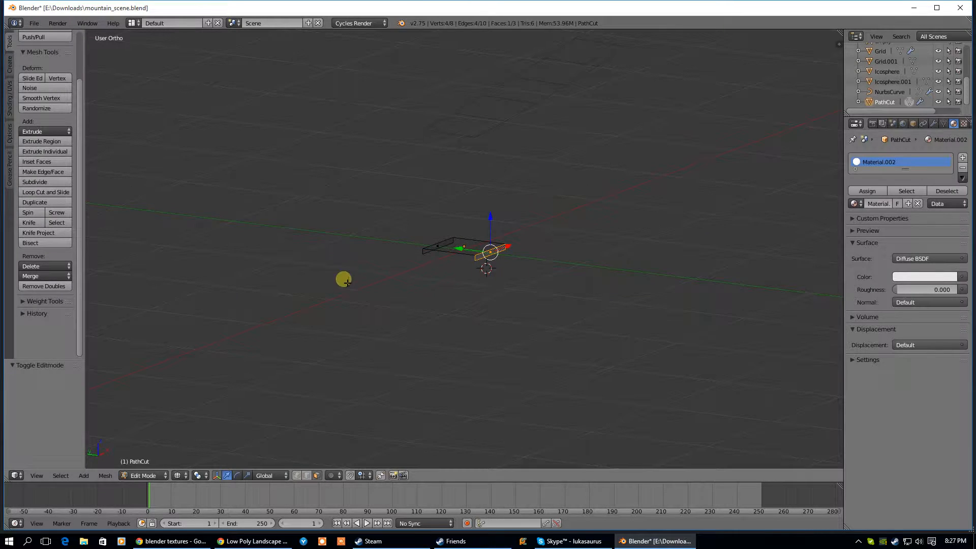
Try to move the two side faces vertically, and undo the move
key(g)
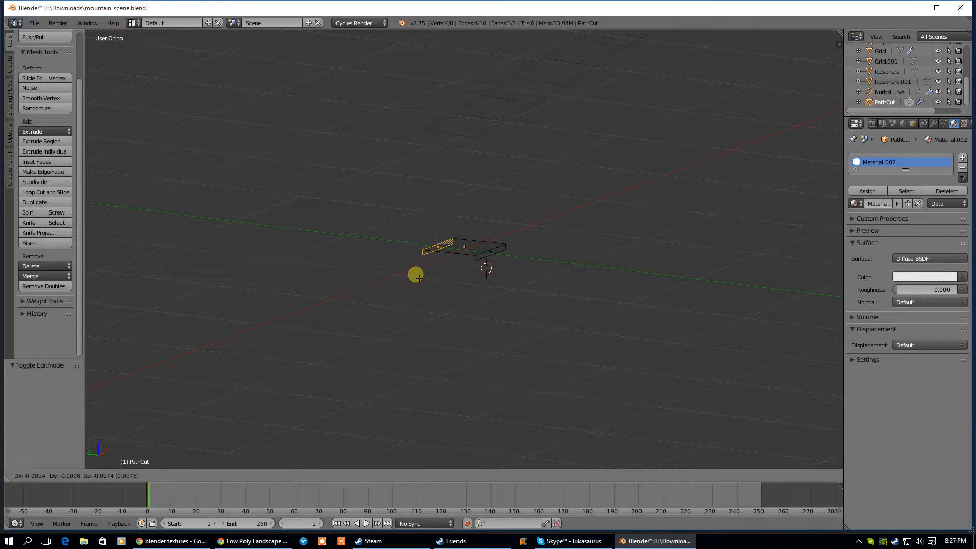
right_click(394, 258)
right_click(492, 253)
shift+right_click(443, 251)
drag(464, 211, 465, 217)
key(ctrl+z)
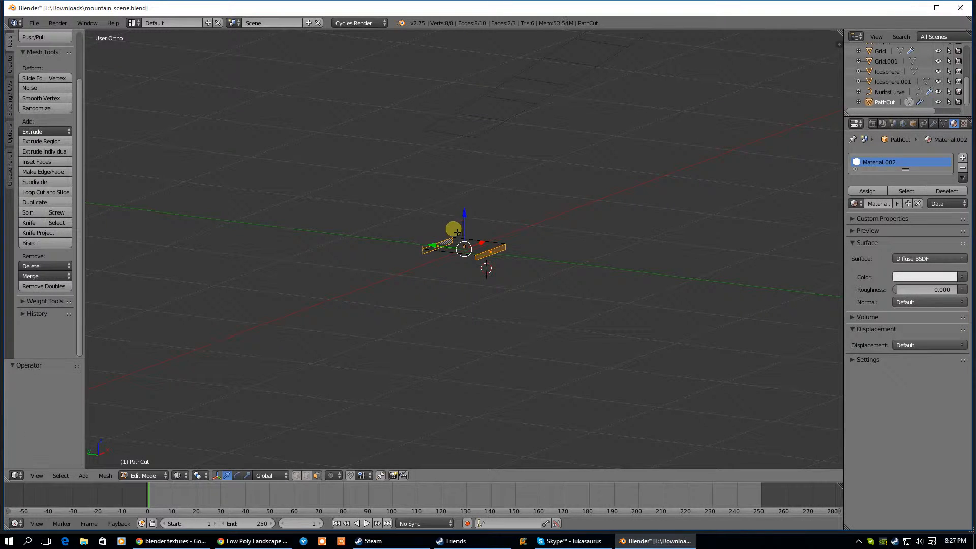
Lower the bottom edges of both side faces by 0.655 along Z, and undo the change
click(307, 476)
right_click(488, 254)
shift+right_click(429, 255)
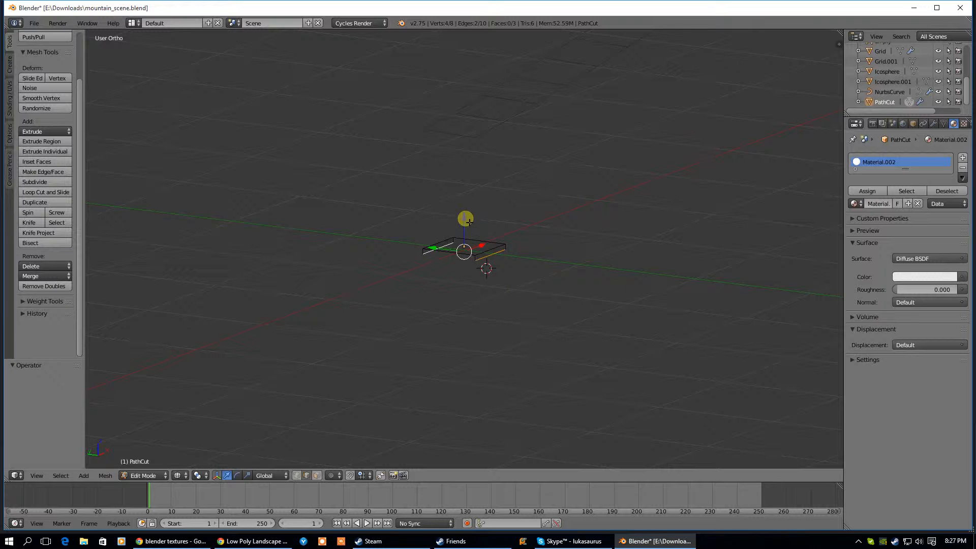
key(e)
click(465, 304)
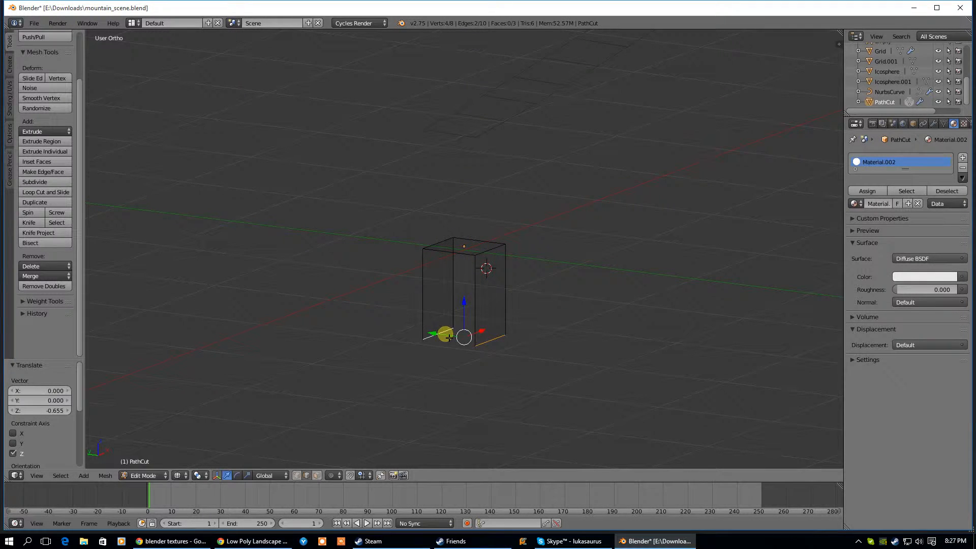
key(a)
key(a)
key(ctrl+z)
key(ctrl+z)
key(ctrl+z)
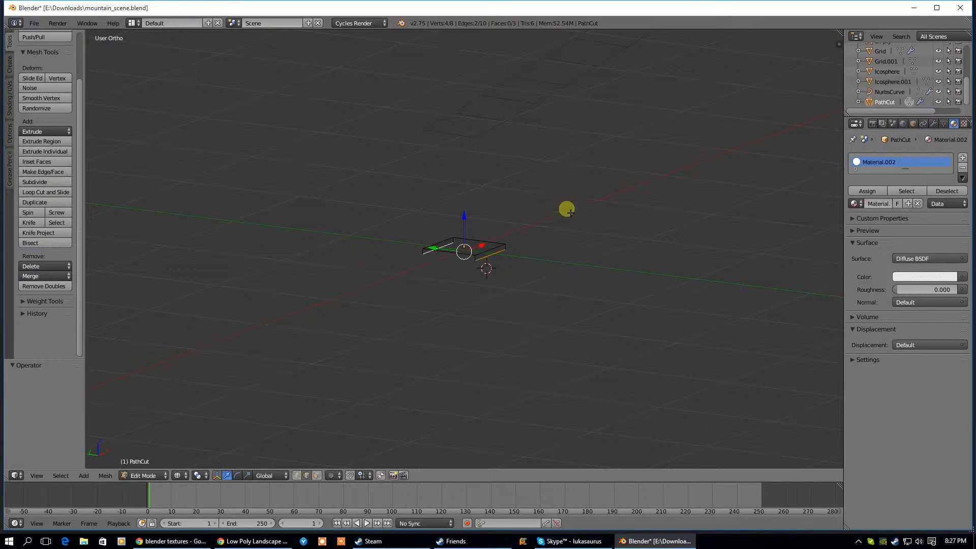
key(a)
key(a)
middle_drag(485, 252, 523, 237)
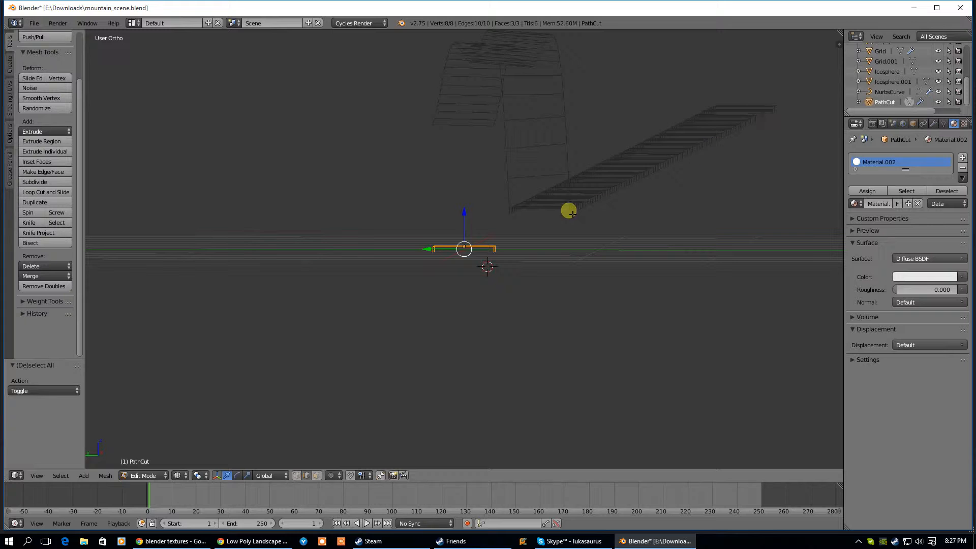
middle_drag(516, 250, 455, 273)
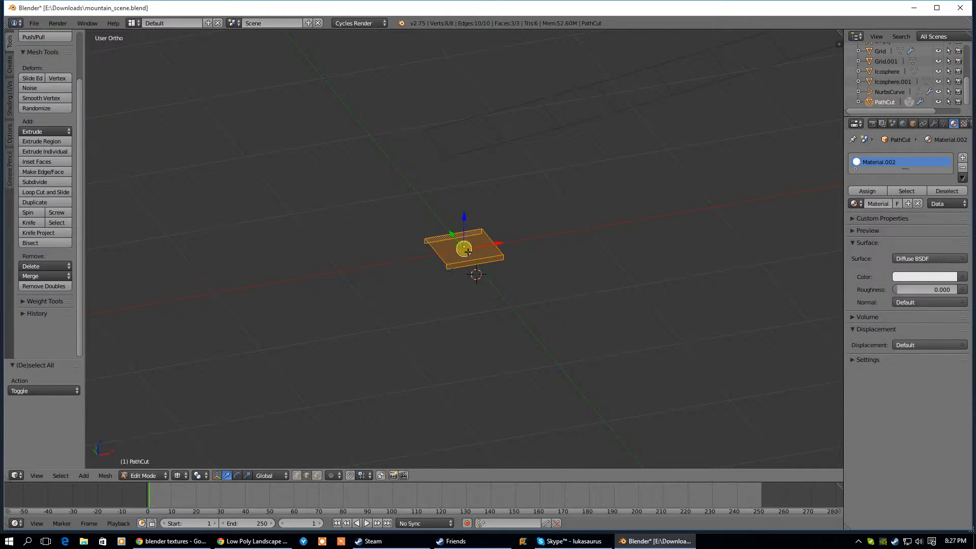
In Solid shading, select the top face, darken Material.002's diffuse colour to grey and assign the material to that face
right_click(467, 252)
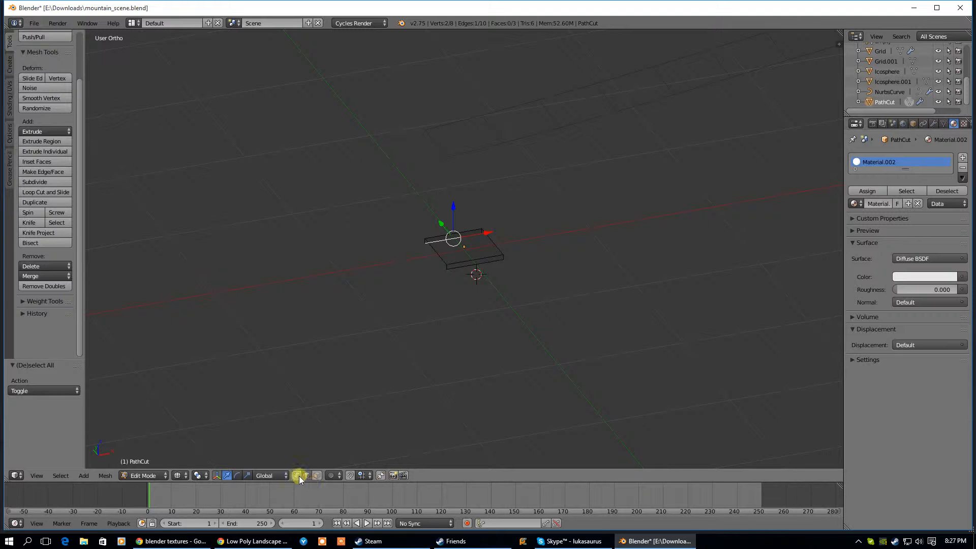
click(177, 475)
click(195, 441)
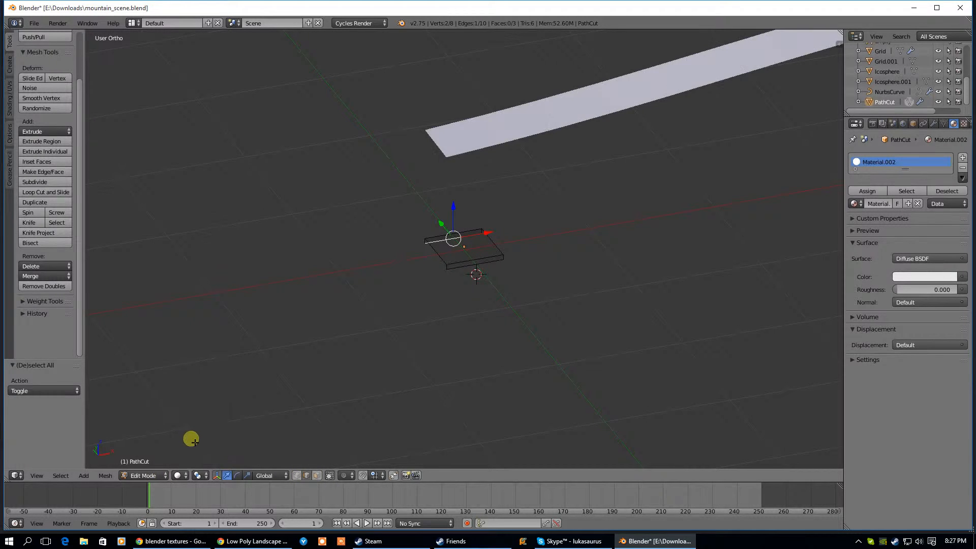
click(316, 475)
right_click(468, 254)
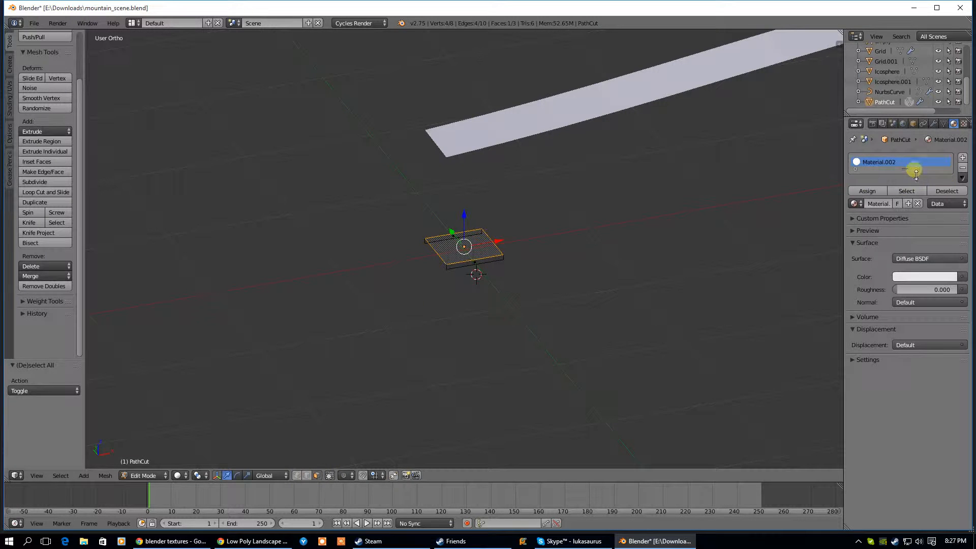
click(909, 277)
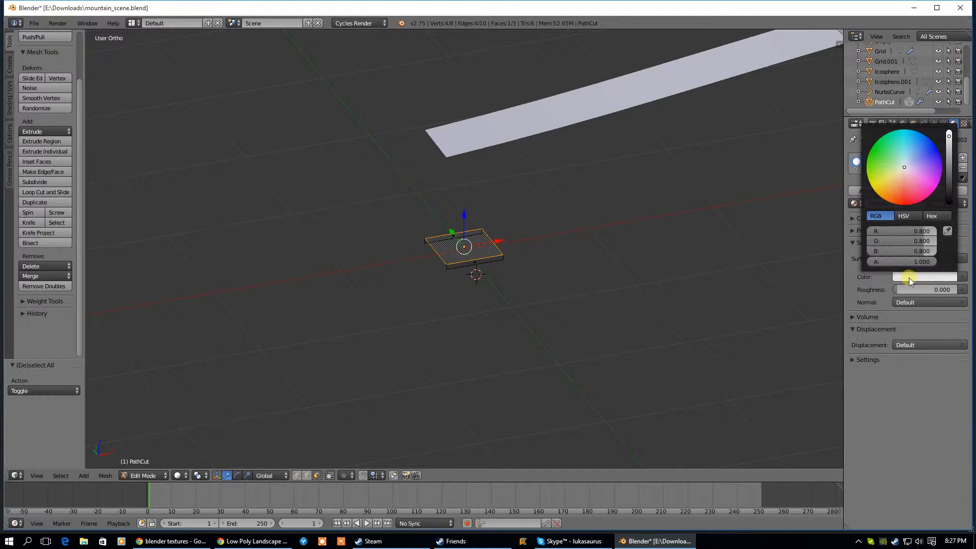
drag(948, 136, 951, 169)
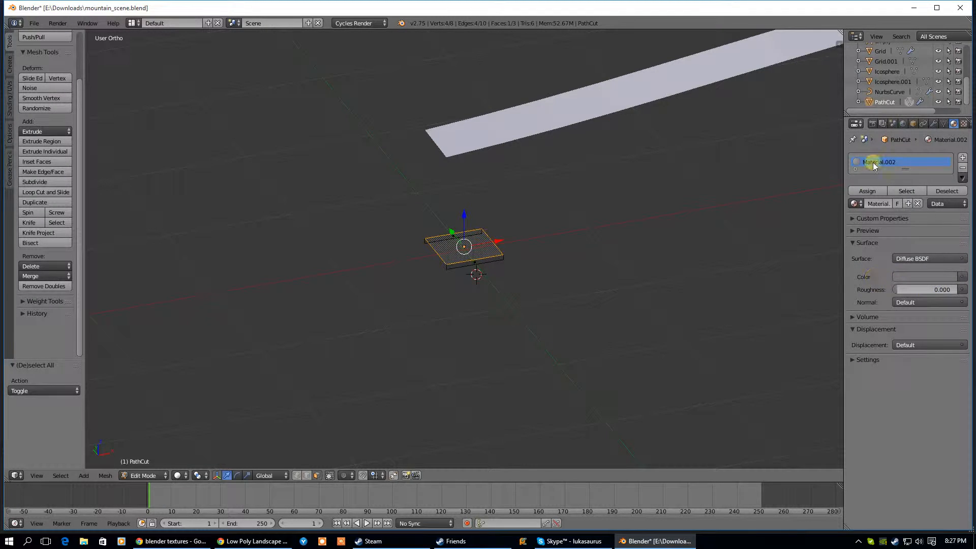
click(865, 193)
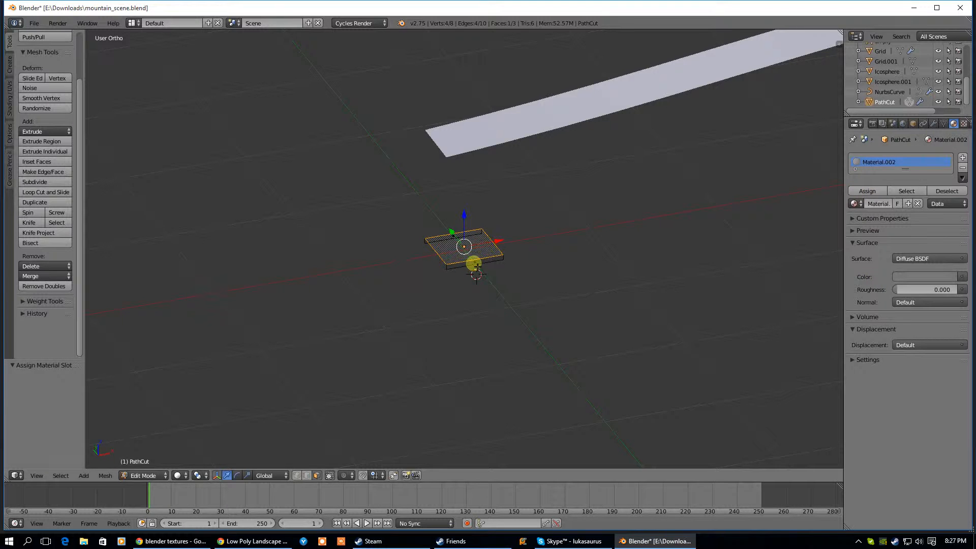
Select both side faces, add a second material slot with a new dark grey material, and assign it to them
middle_drag(381, 250, 433, 266)
shift+right_click(437, 255)
click(962, 158)
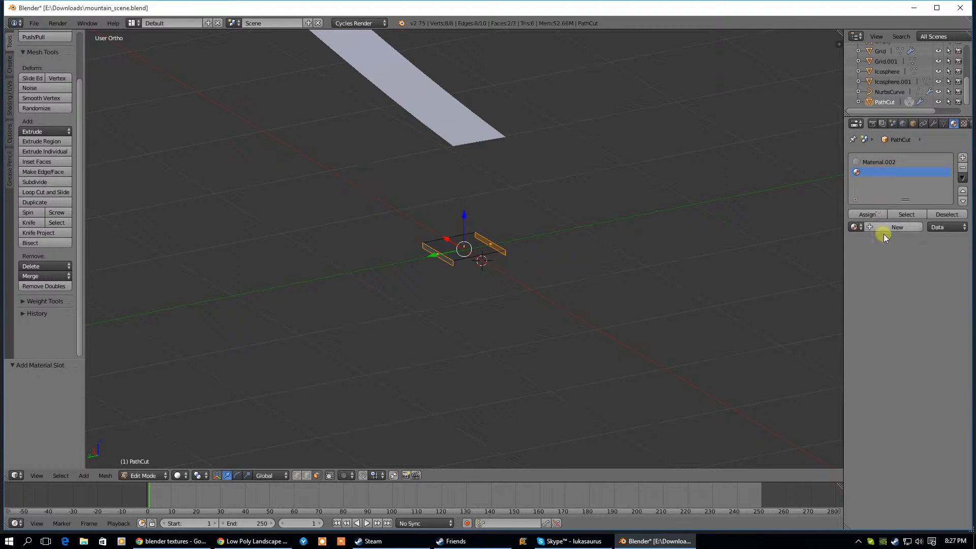
click(894, 227)
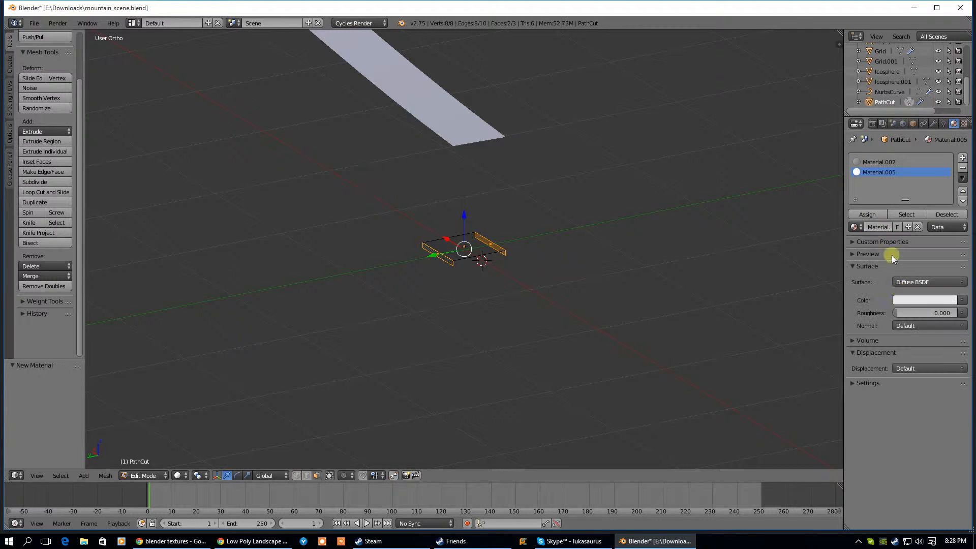
click(904, 300)
drag(948, 183, 947, 218)
click(865, 215)
Switch the viewport to Material shading and inspect the top and side colours along the path
middle_drag(597, 219, 547, 192)
scroll(610, 189, down, 5)
shift+middle_drag(695, 167, 302, 352)
scroll(331, 322, up, 6)
scroll(193, 286, up, 3)
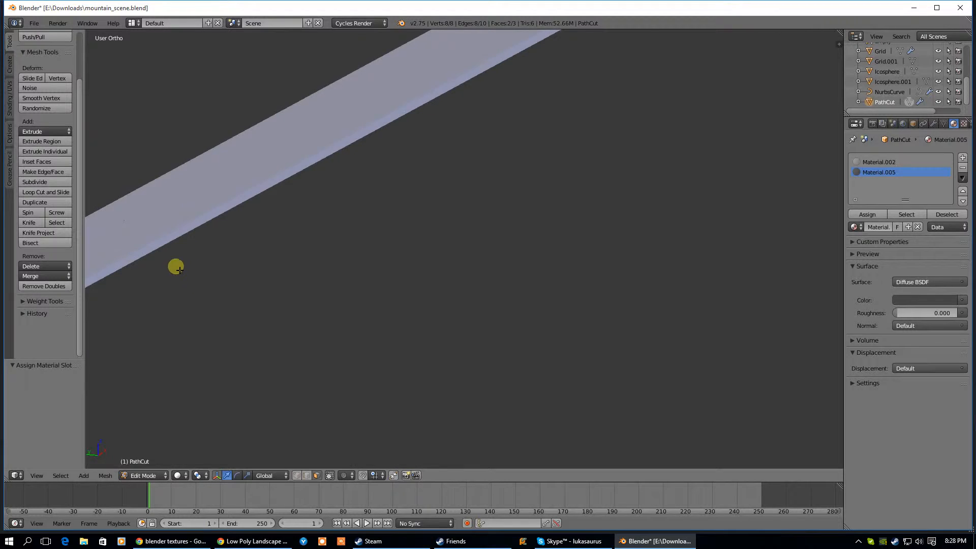
scroll(183, 264, down, 6)
shift+middle_drag(220, 355, 403, 274)
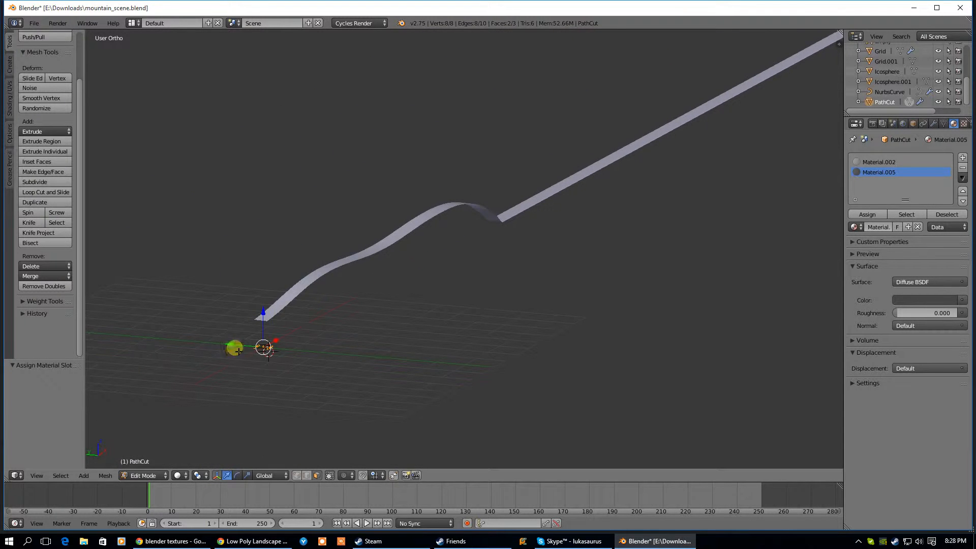
click(178, 475)
click(188, 420)
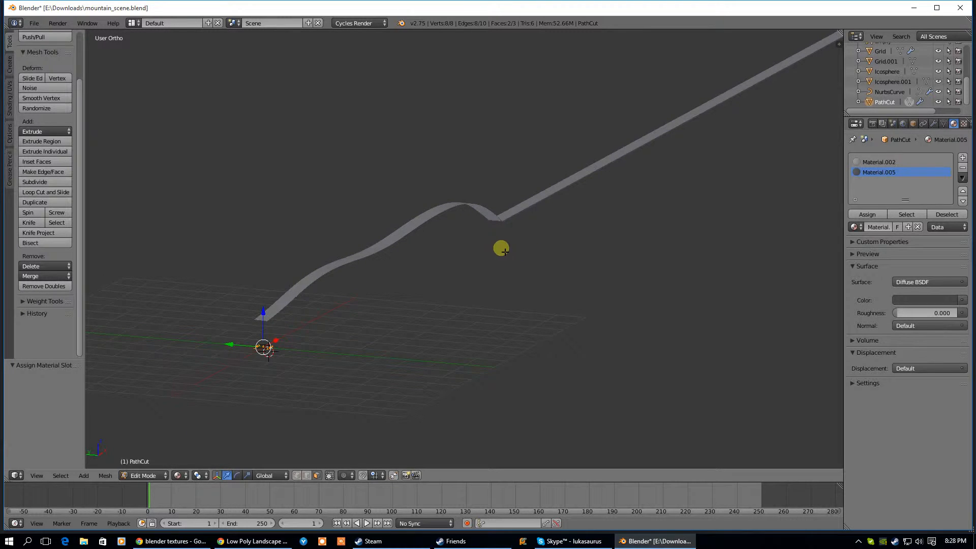
scroll(501, 249, up, 8)
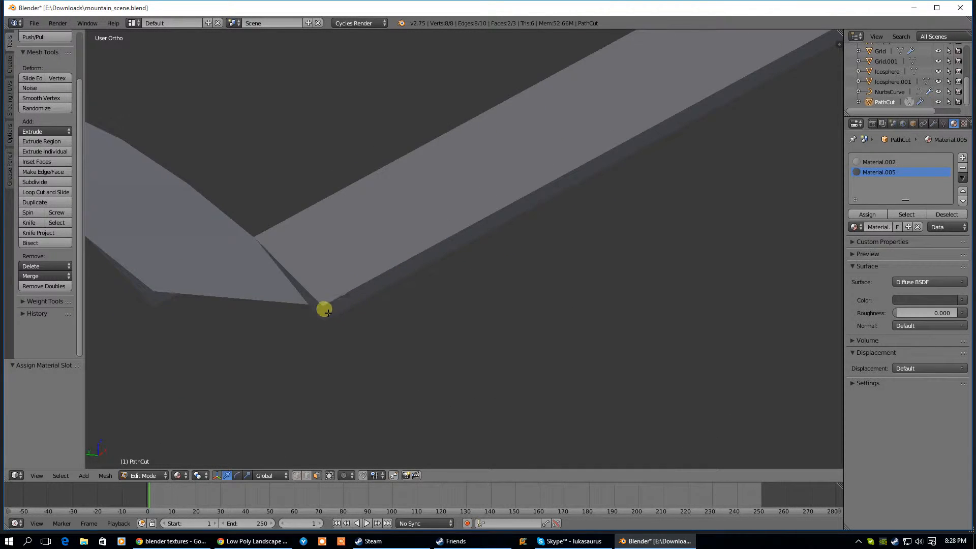
scroll(452, 246, down, 3)
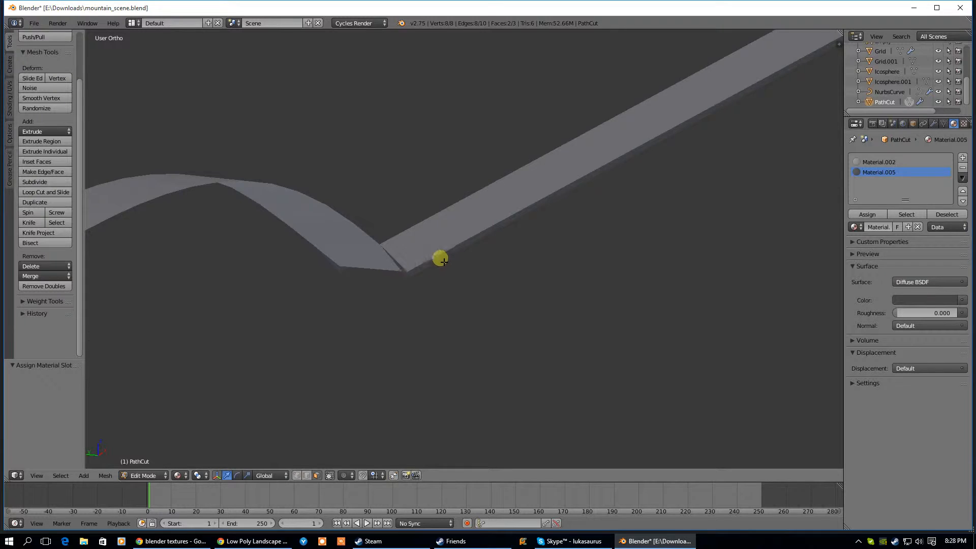
Try to extrude the two selected side faces of the PathCut mesh downward
scroll(429, 263, down, 6)
middle_drag(398, 298, 435, 302)
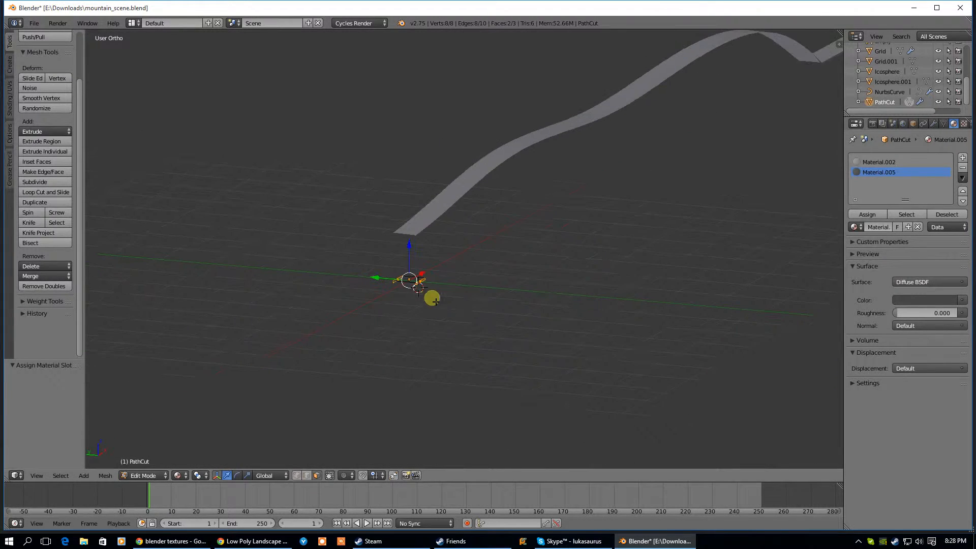
key(e)
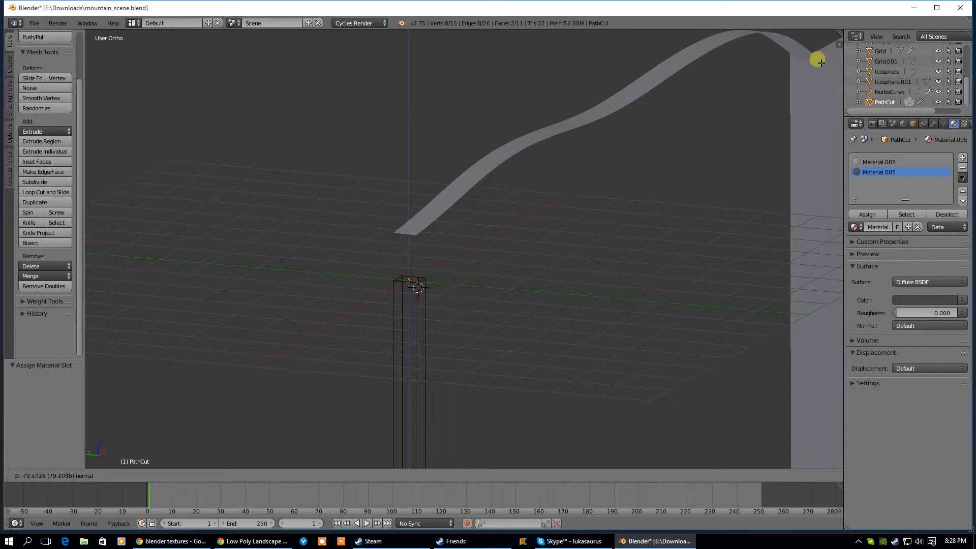
key(Escape)
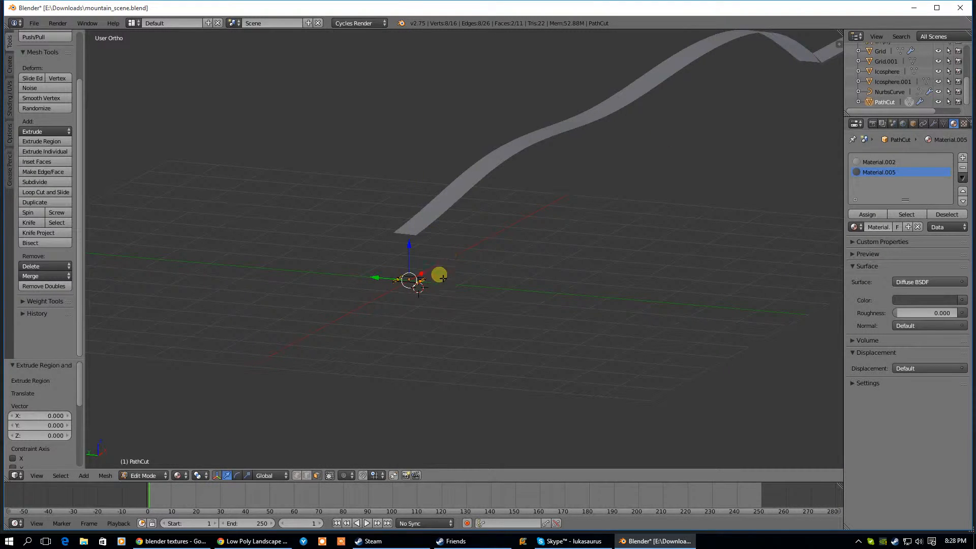
Try raising and lowering the selected PathCut faces along Z in Edit Mode, then return to Object Mode
key(Tab)
middle_drag(557, 255, 468, 249)
key(Tab)
drag(452, 238, 450, 191)
key(Tab)
key(Tab)
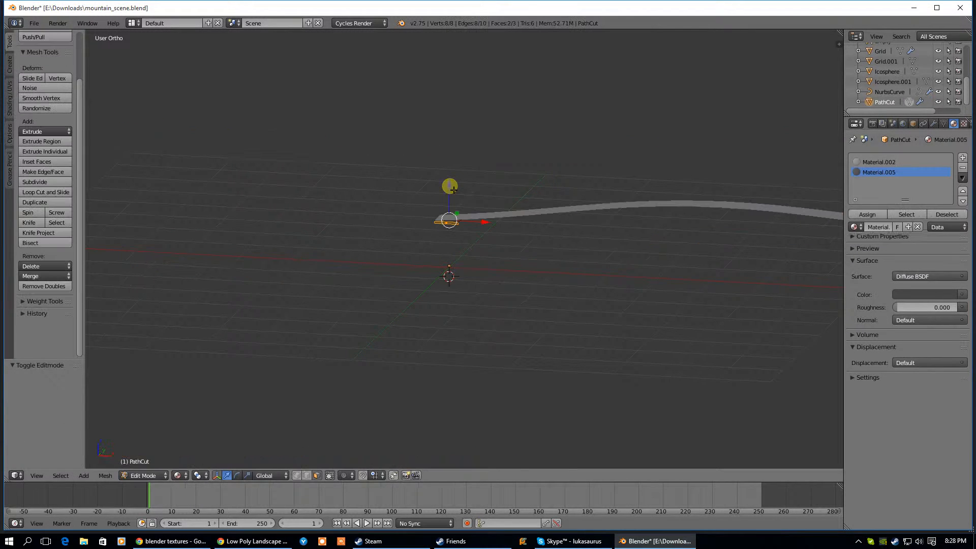
key(g)
key(z)
click(441, 233)
key(Tab)
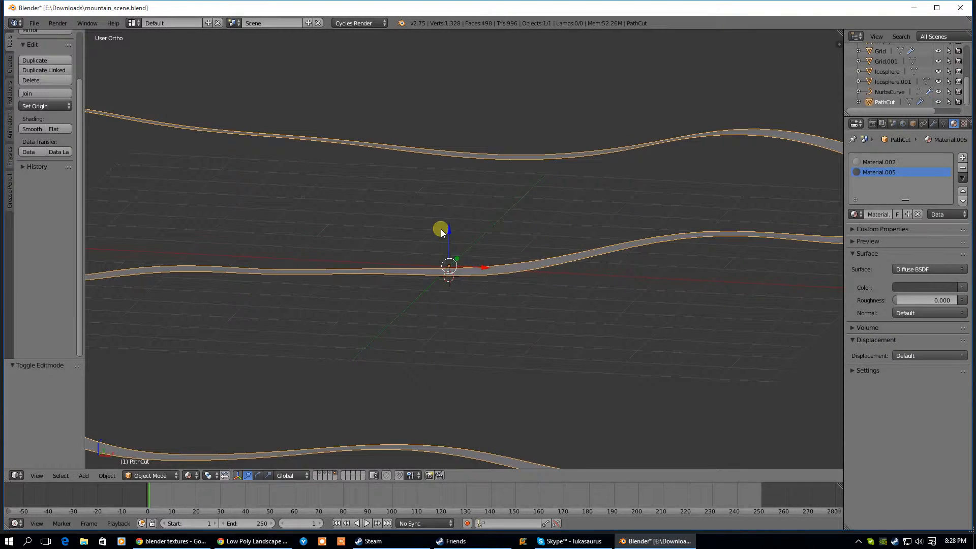
Try moving the whole PathCut road up and down along Z in Object Mode, and undo the last move
key(g)
key(z)
click(445, 241)
key(g)
key(z)
click(446, 213)
key(Tab)
key(Tab)
scroll(389, 345, down, 6)
key(g)
key(z)
click(469, 133)
key(ctrl+z)
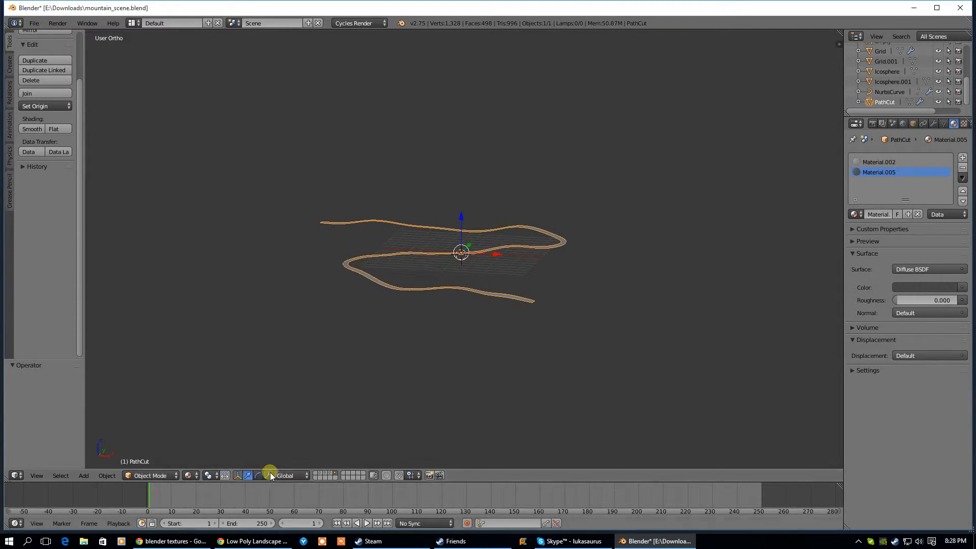
Switch to the layer holding the ground terrain, select the Grid object and give it a new material
click(328, 478)
middle_drag(299, 286, 344, 279)
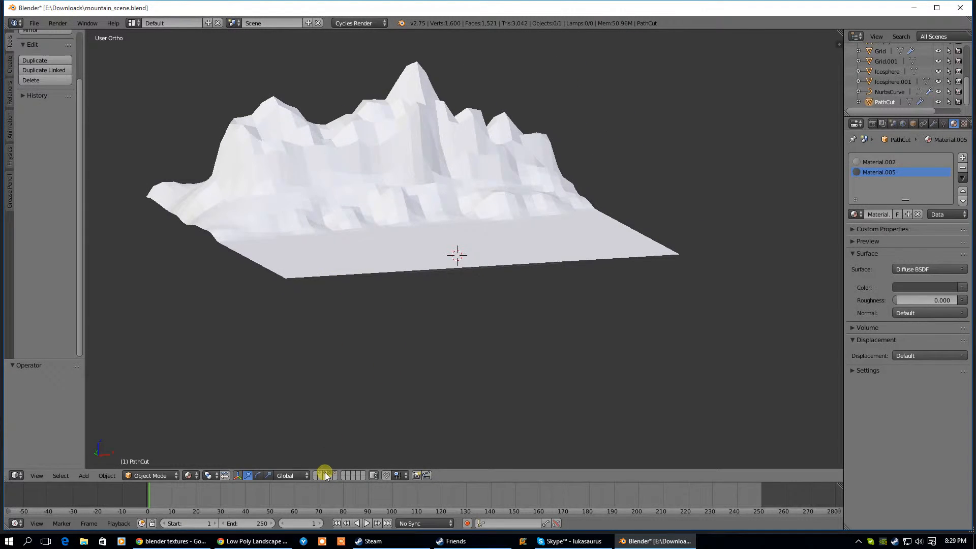
click(325, 473)
middle_drag(392, 338, 370, 284)
right_click(412, 285)
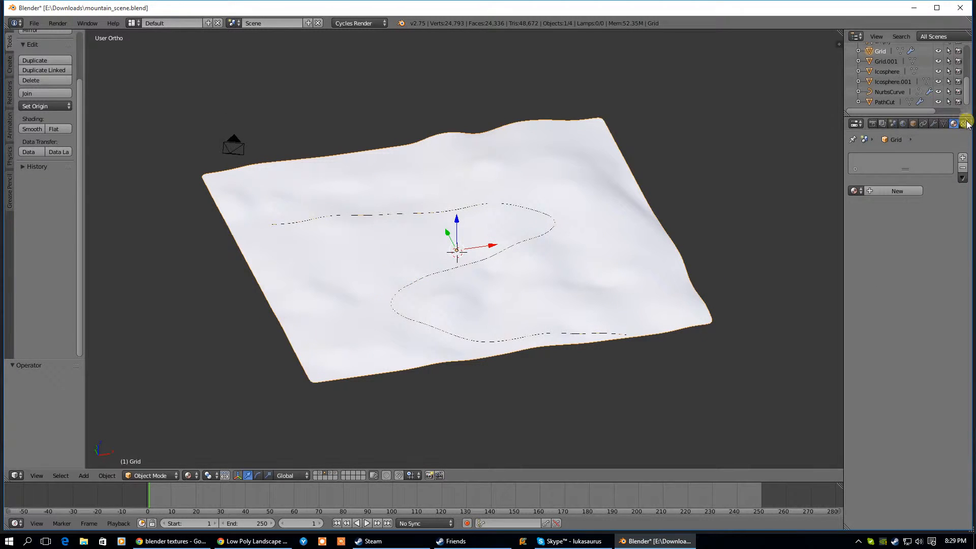
click(900, 195)
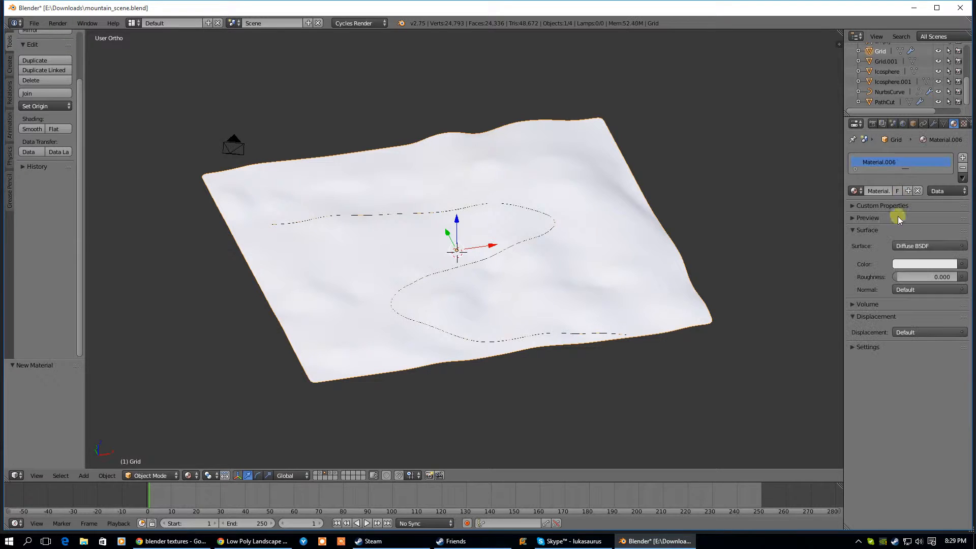
click(915, 262)
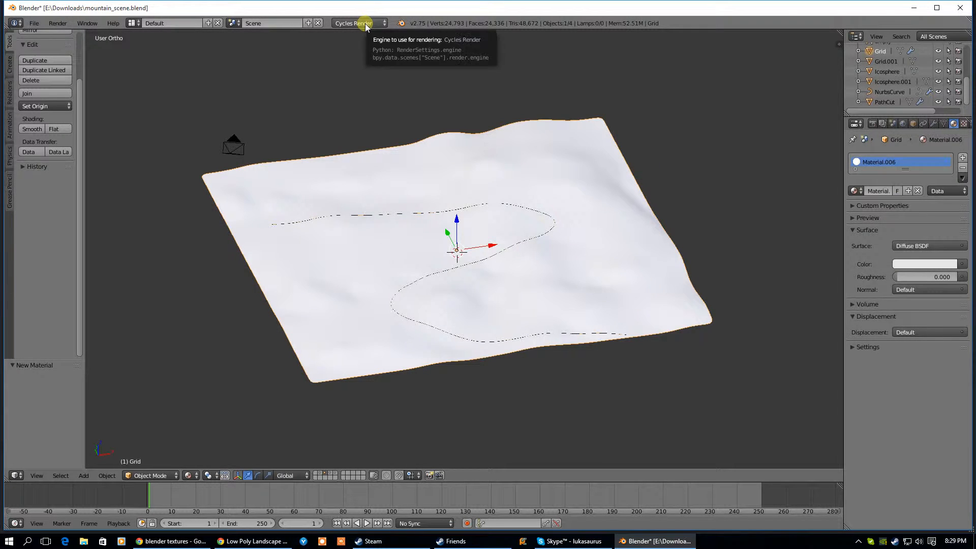
Set the diffuse colour of the terrain's Material.006 to a muted yellow-green, keeping Cycles Render as the engine
click(908, 264)
drag(898, 172, 886, 139)
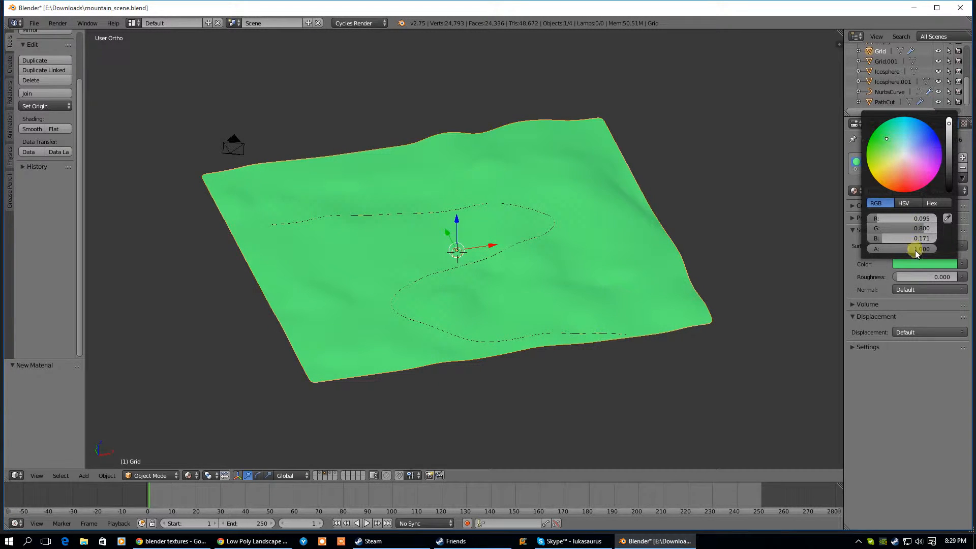
drag(910, 230, 892, 228)
drag(889, 227, 895, 227)
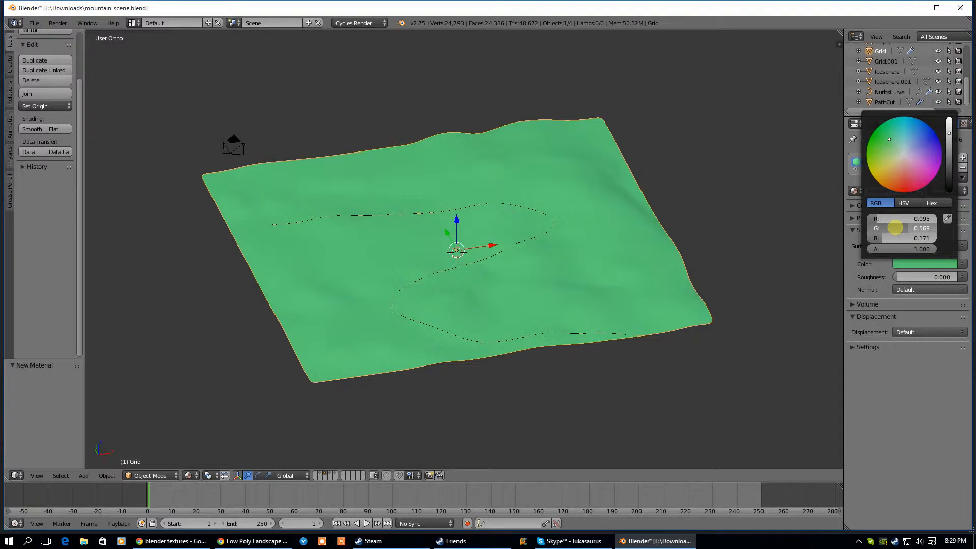
click(892, 150)
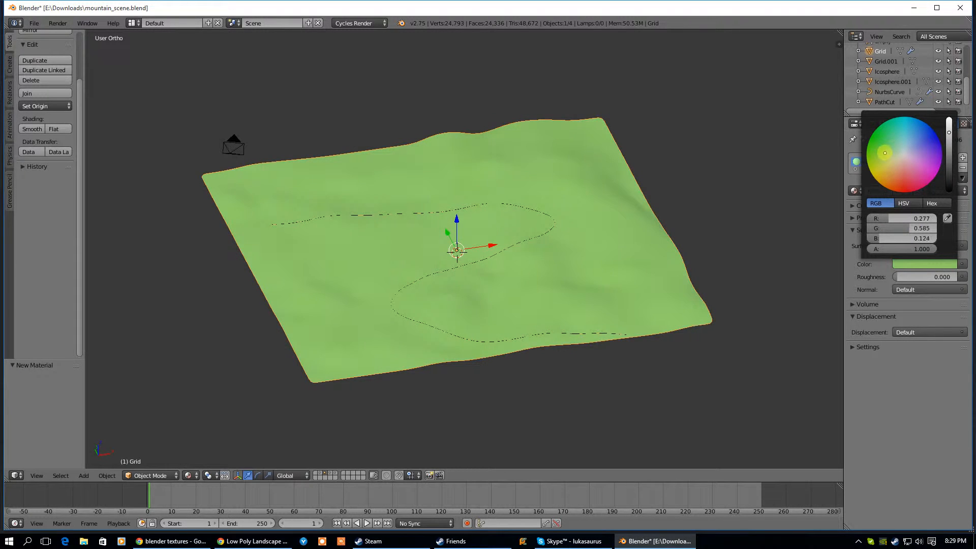
drag(889, 154, 882, 154)
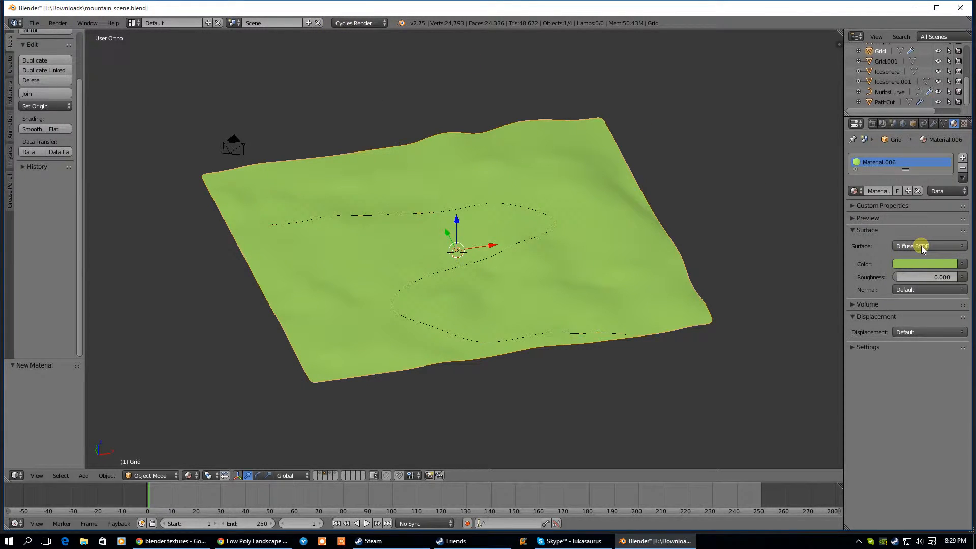
click(374, 23)
click(374, 23)
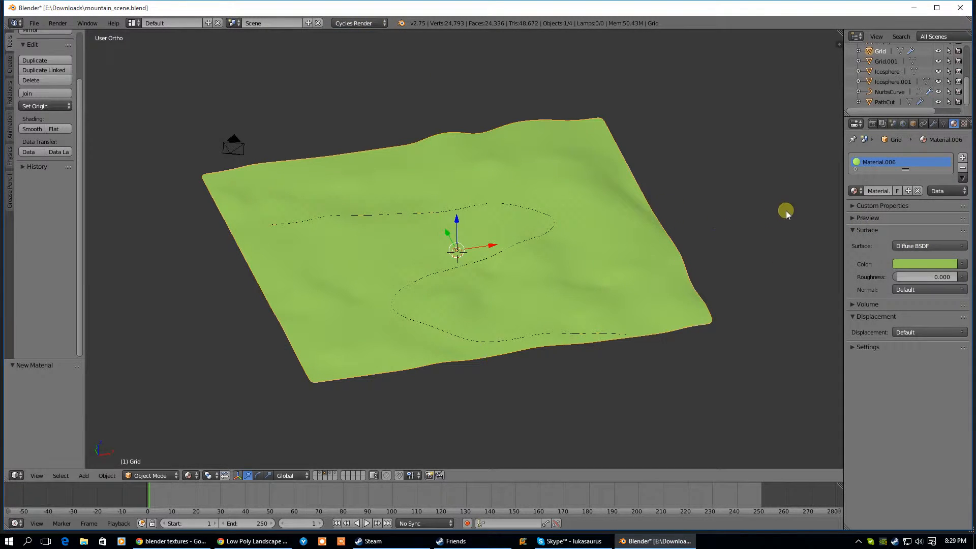
Show the road's layer together with the terrain and check how the grey road lies on the green ground
shift+click(336, 474)
middle_drag(424, 370, 389, 351)
scroll(389, 349, up, 5)
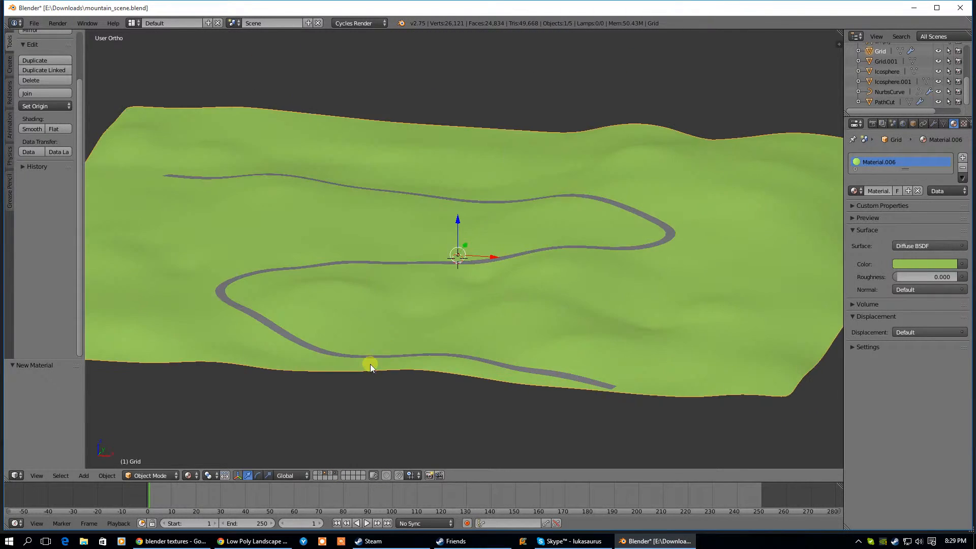
scroll(337, 380, down, 2)
middle_drag(337, 380, 336, 478)
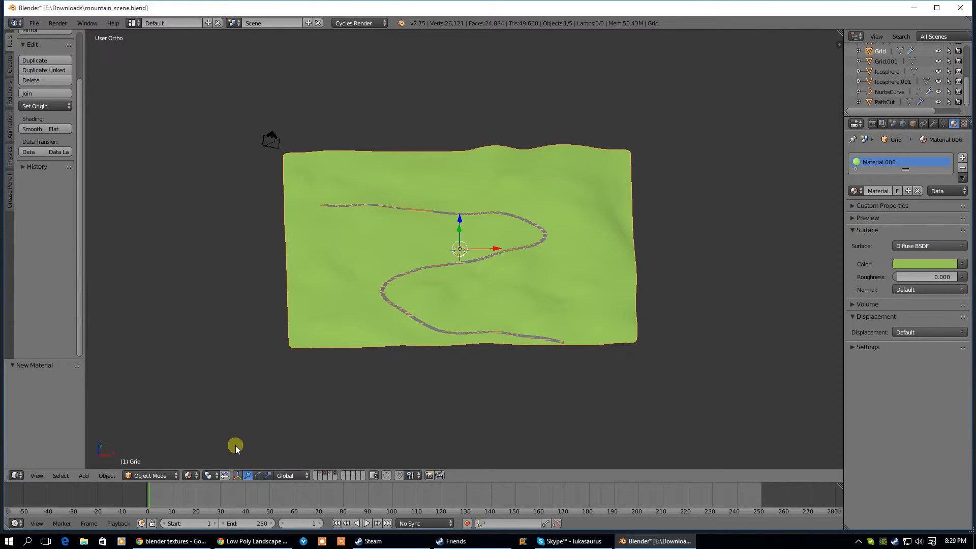
Switch to the mountain layer, select Grid.001 and give it a new material
click(330, 475)
middle_drag(355, 285, 354, 222)
right_click(387, 230)
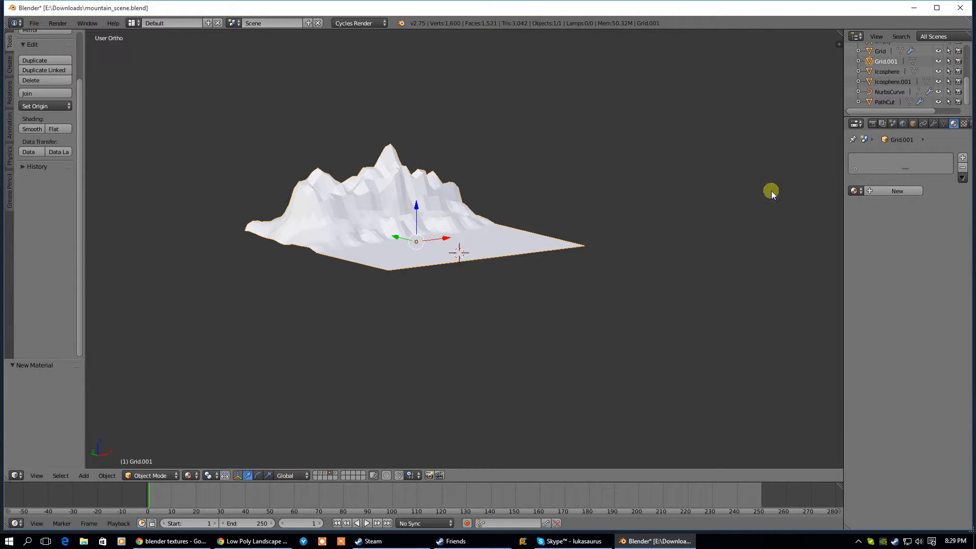
click(878, 192)
Set the mountain material's diffuse colour to dark brown, RGB 0.058, 0.024, 0.012
click(909, 266)
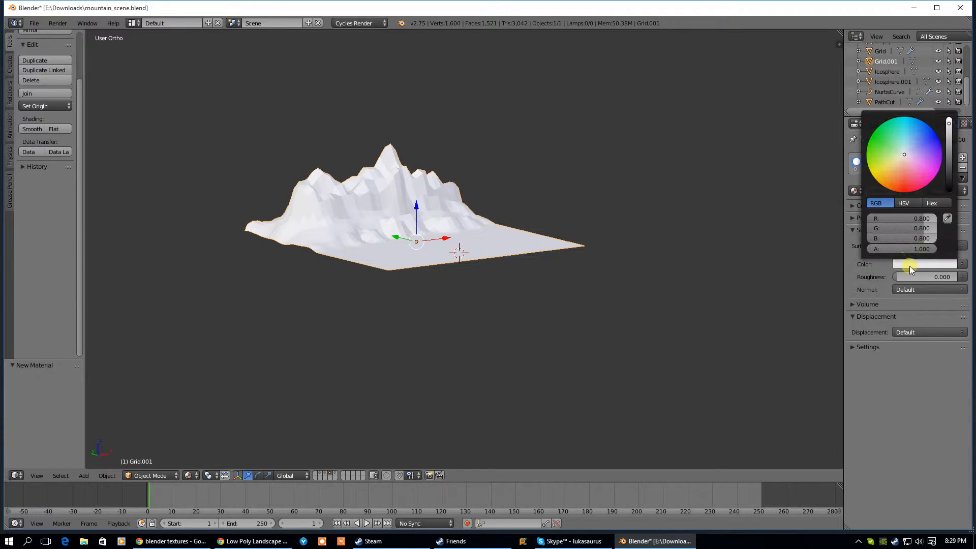
drag(893, 179, 895, 183)
drag(954, 148, 949, 159)
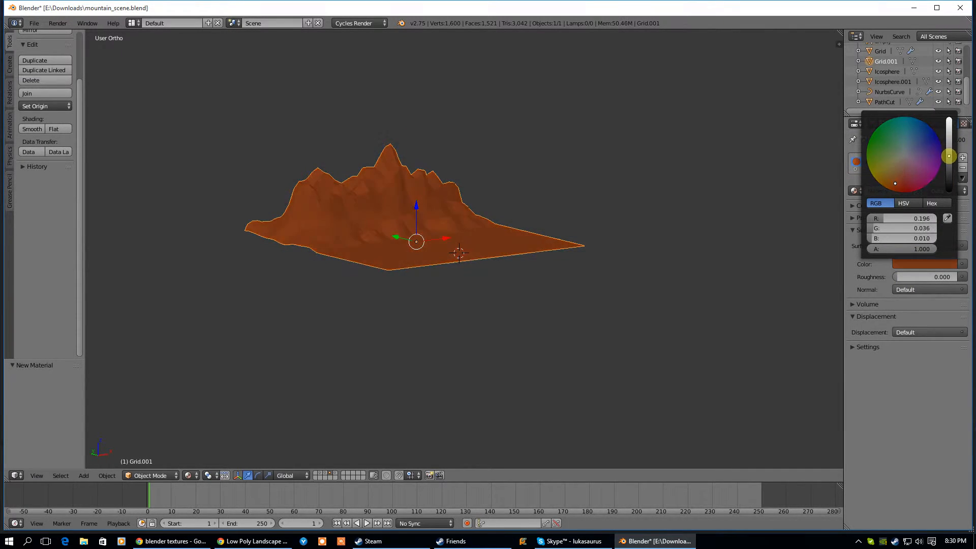
drag(895, 182, 894, 175)
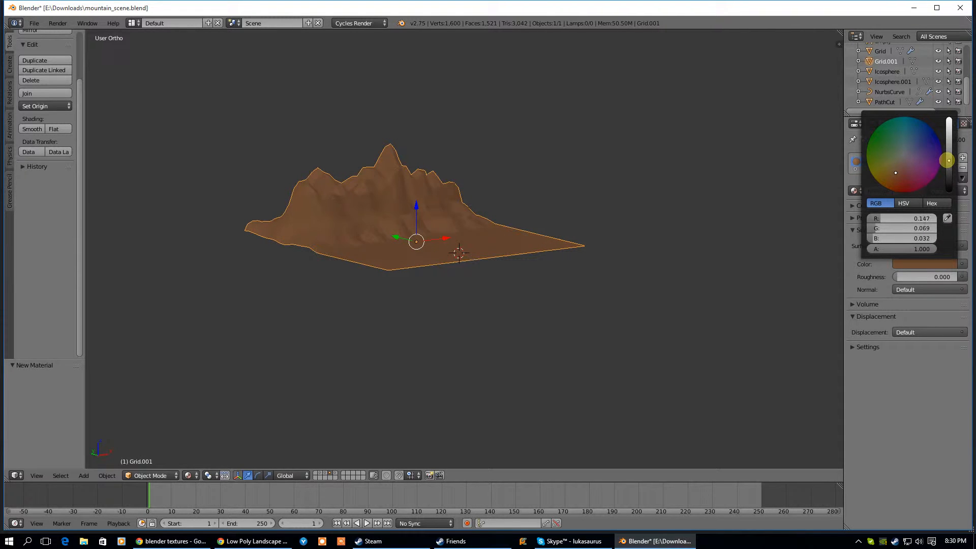
drag(897, 171, 949, 171)
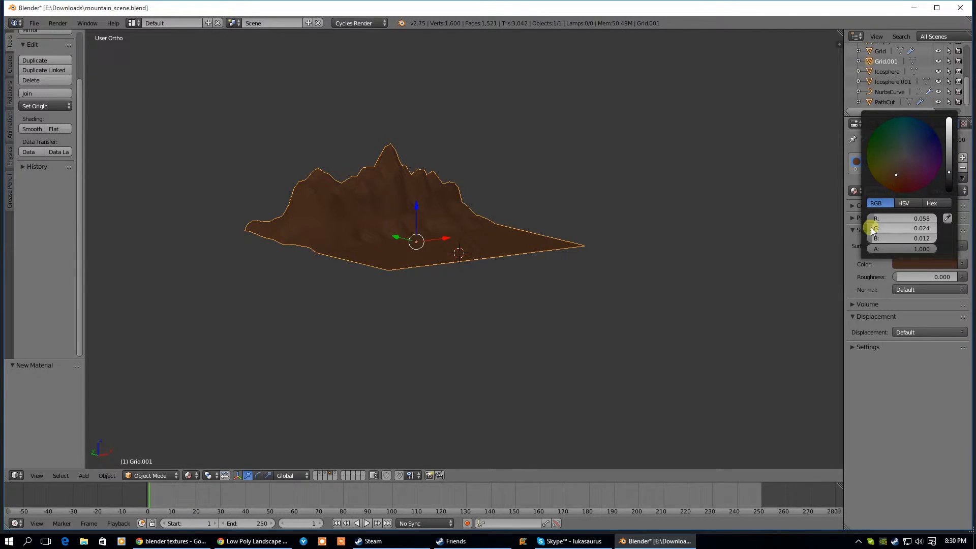
In front view Edit Mode, box-select the mountain faces above the flat base, including those hidden behind others
middle_drag(464, 222, 492, 234)
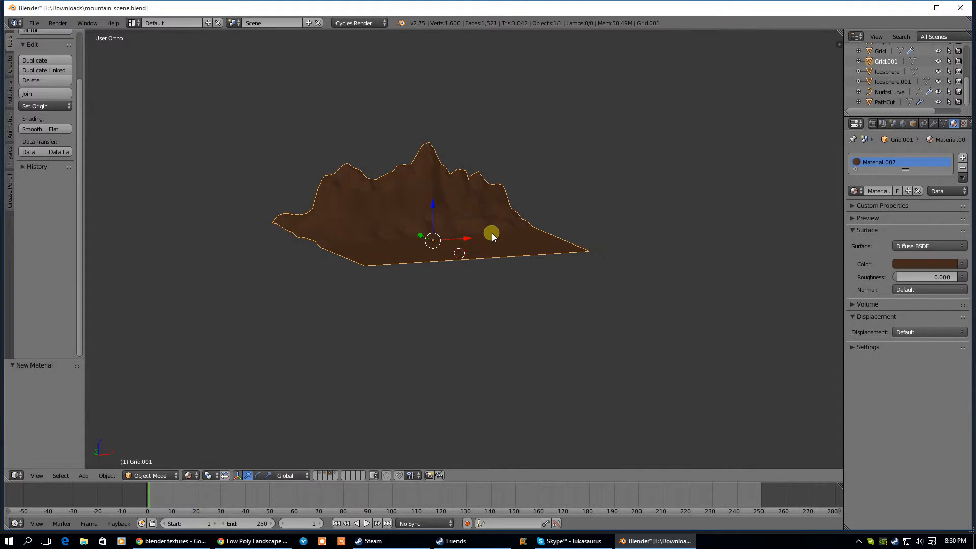
key(KP_1)
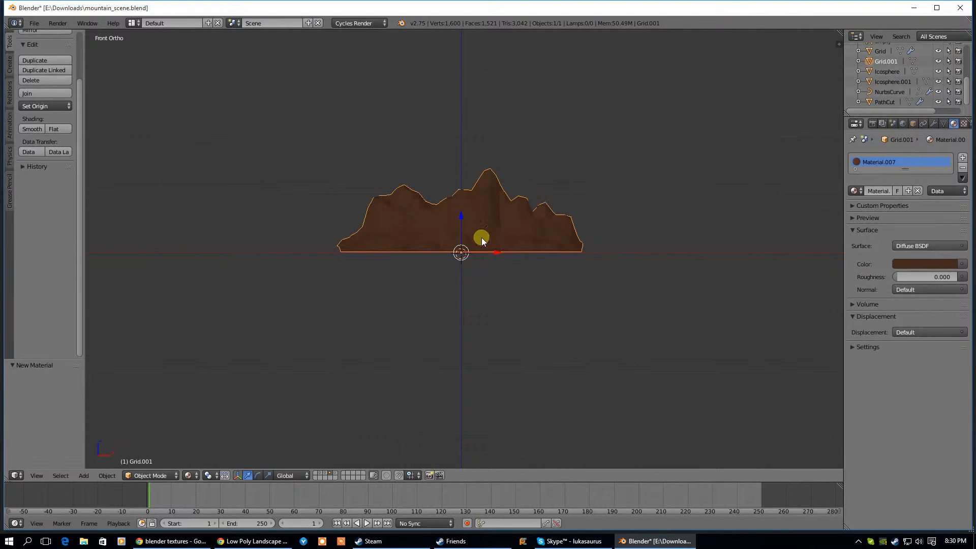
key(a)
key(a)
key(a)
key(a)
key(Tab)
key(a)
key(b)
drag(294, 152, 624, 237)
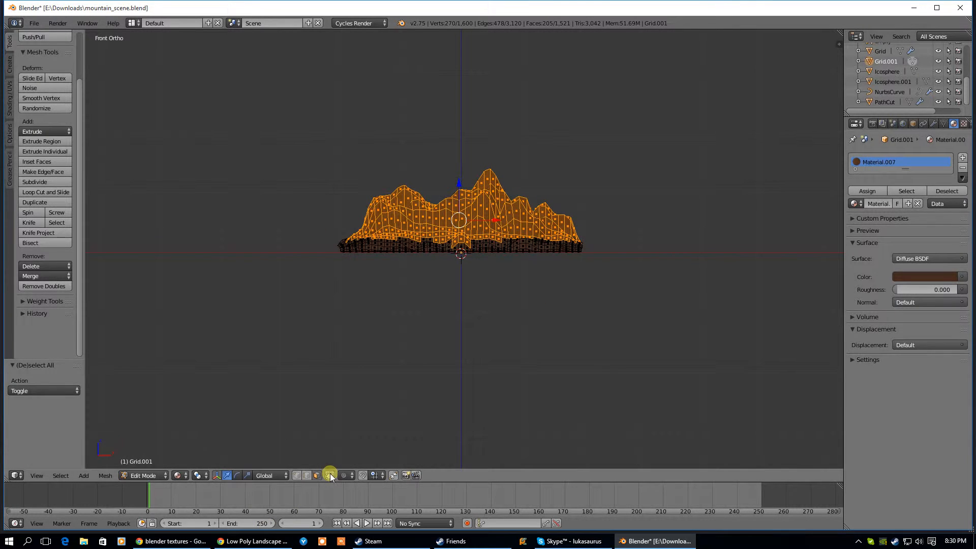
key(b)
drag(302, 142, 628, 243)
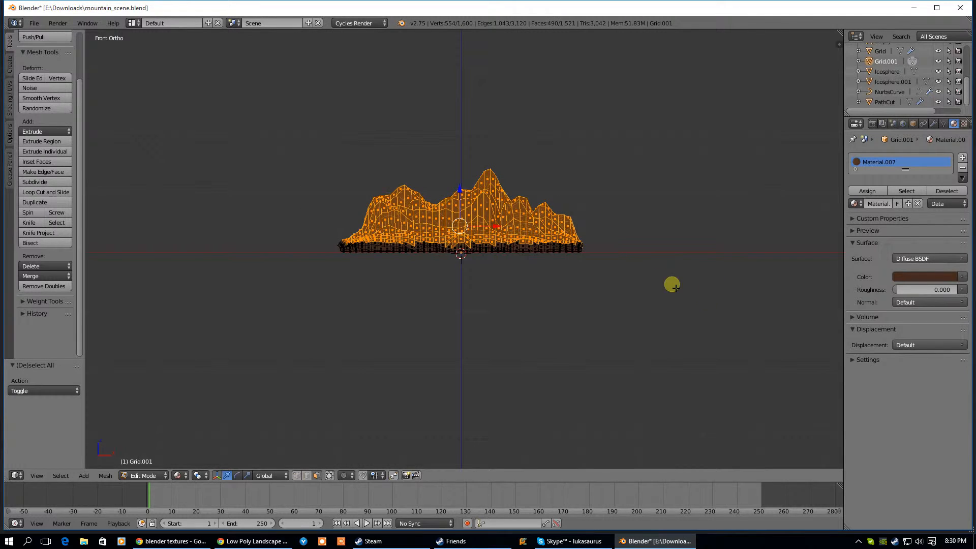
Add a second material slot to Grid.001 with a new lighter brown diffuse material, RGB 0.133, 0.061, 0.015
click(962, 158)
click(877, 226)
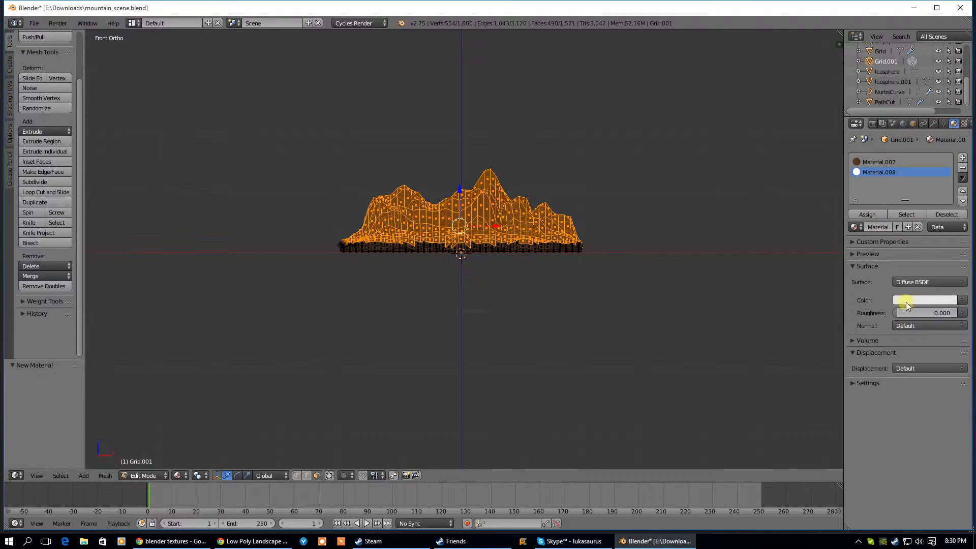
click(907, 300)
drag(953, 173, 827, 199)
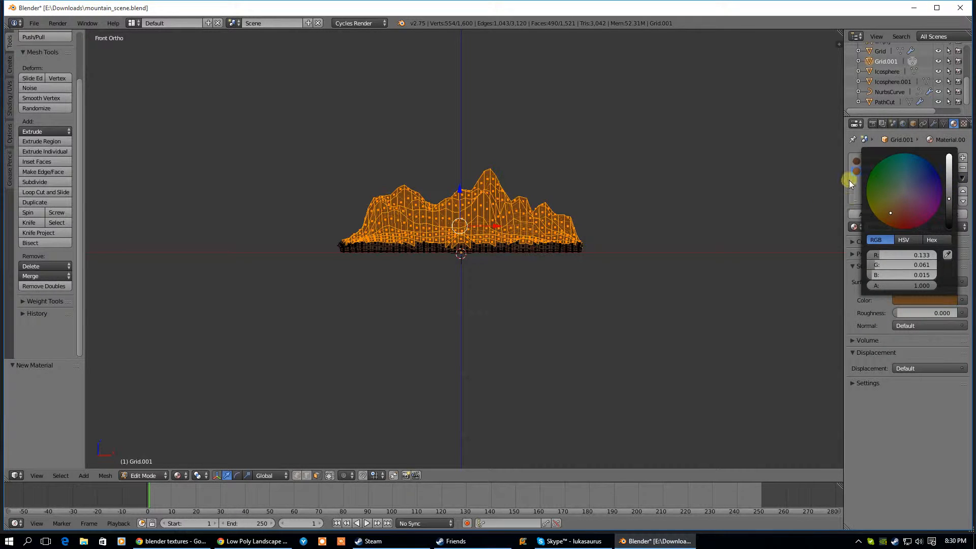
Clear the selection, circle-select scattered faces across the mountain slopes and peaks, assign Material.008 to them and return to Object Mode
middle_drag(403, 229, 344, 222)
key(a)
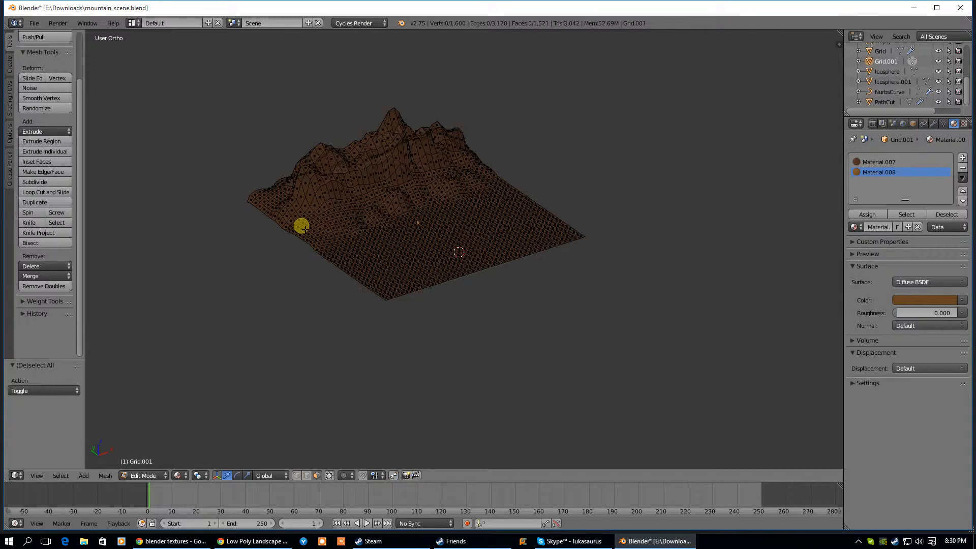
right_click(312, 219)
shift+right_click(334, 228)
shift+right_click(355, 206)
shift+right_click(416, 183)
shift+right_click(419, 184)
key(c)
click(383, 193)
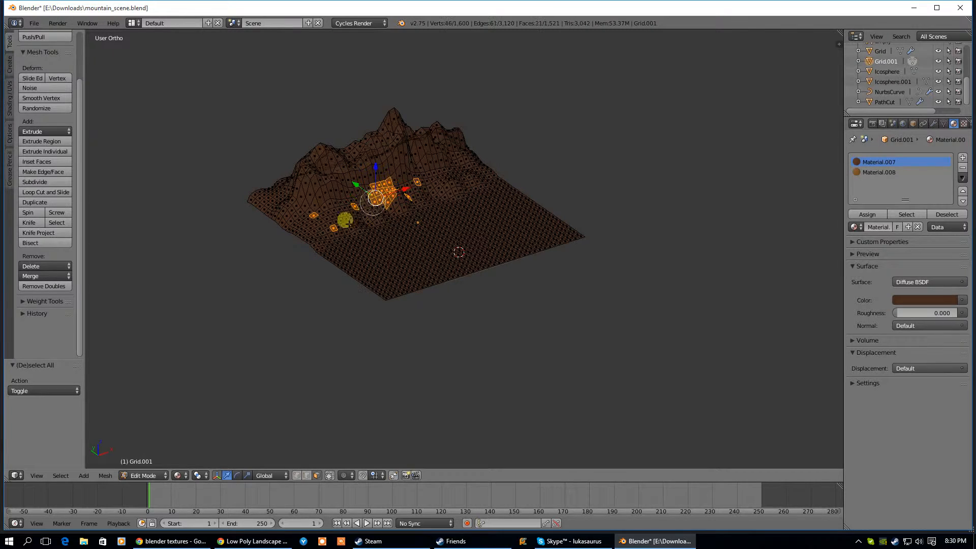
scroll(316, 232, up, 5)
click(316, 232)
mouse_move(316, 231)
mouse_down()
mouse_move(331, 206)
mouse_move(454, 175)
mouse_move(449, 155)
mouse_move(404, 196)
mouse_move(390, 190)
mouse_move(365, 223)
mouse_move(356, 180)
mouse_move(413, 139)
mouse_move(436, 148)
mouse_move(332, 157)
mouse_move(274, 203)
mouse_move(389, 133)
mouse_move(453, 136)
mouse_move(524, 189)
mouse_move(468, 199)
mouse_move(432, 162)
mouse_move(470, 189)
mouse_move(488, 175)
mouse_up()
click(490, 175)
click(352, 195)
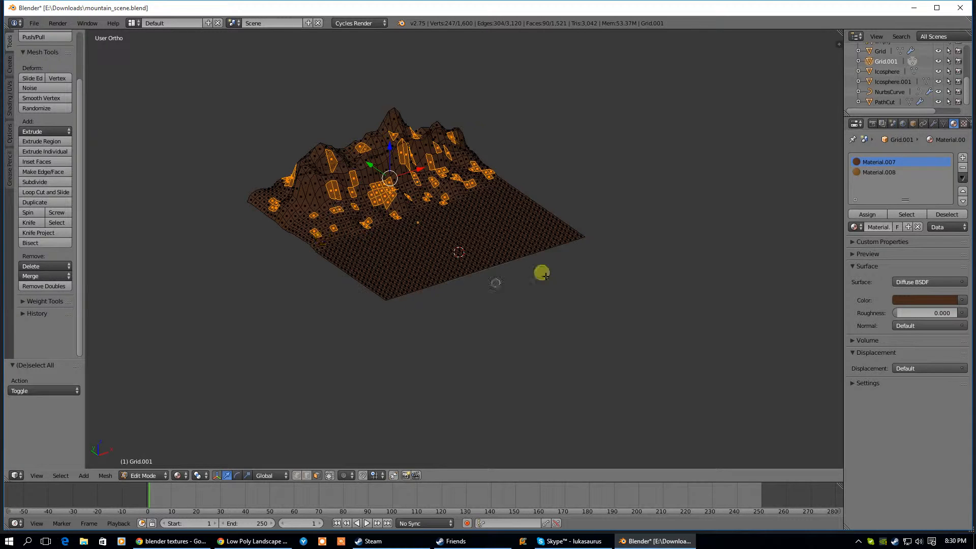
mouse_move(295, 200)
mouse_down()
mouse_move(317, 204)
mouse_move(311, 155)
mouse_move(391, 119)
mouse_move(440, 123)
mouse_move(501, 168)
mouse_up()
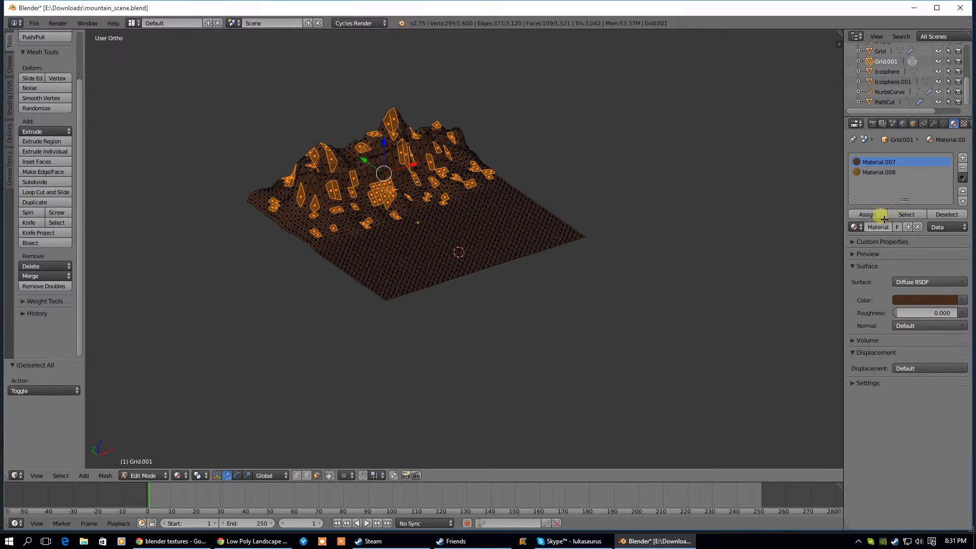
click(857, 215)
click(870, 173)
click(867, 213)
key(Tab)
Check the mottled mountain up close and darken Material.008's diffuse colour to RGB 0.073, 0.035, 0.010
middle_drag(511, 242, 451, 243)
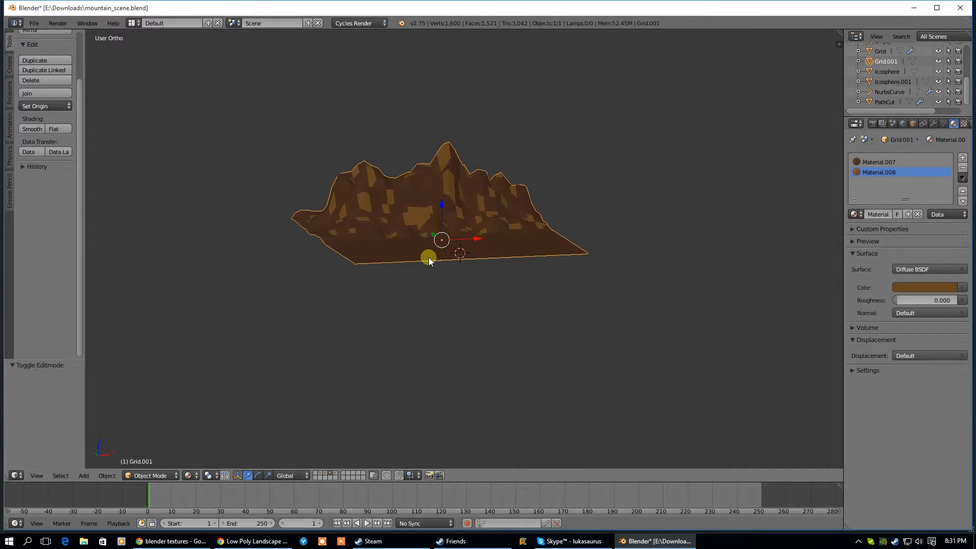
scroll(429, 257, up, 5)
scroll(430, 249, down, 1)
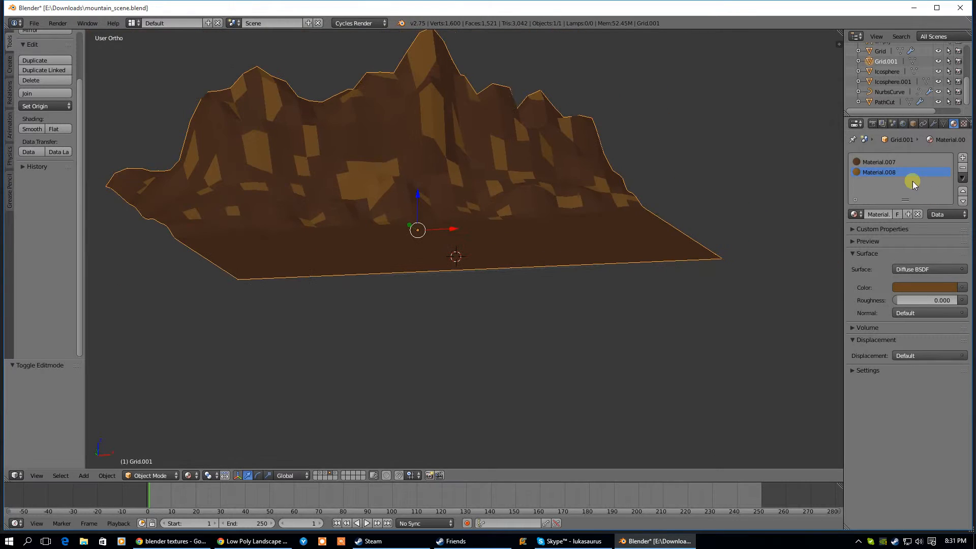
click(901, 286)
drag(949, 185, 948, 192)
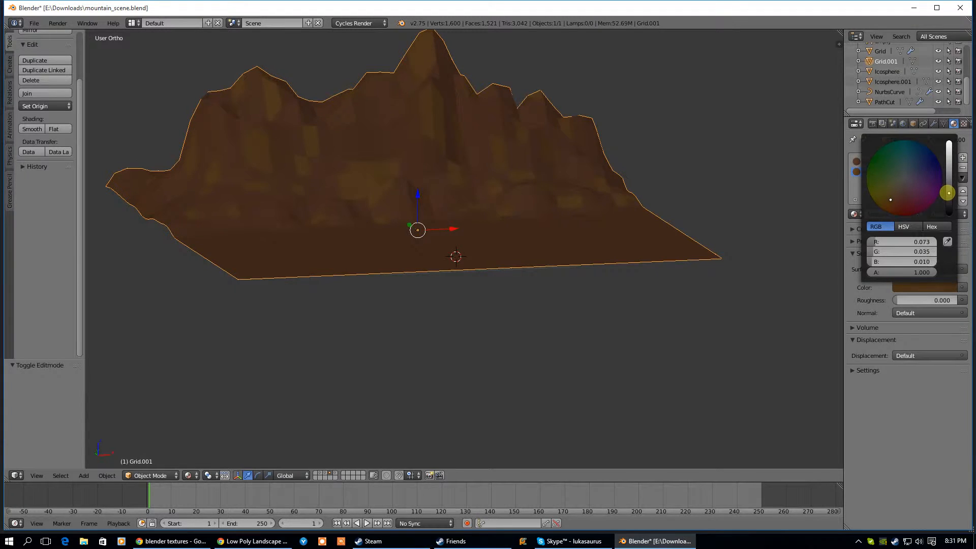
Shift Material.008's diffuse colour slightly towards a redder brown
drag(895, 196, 893, 198)
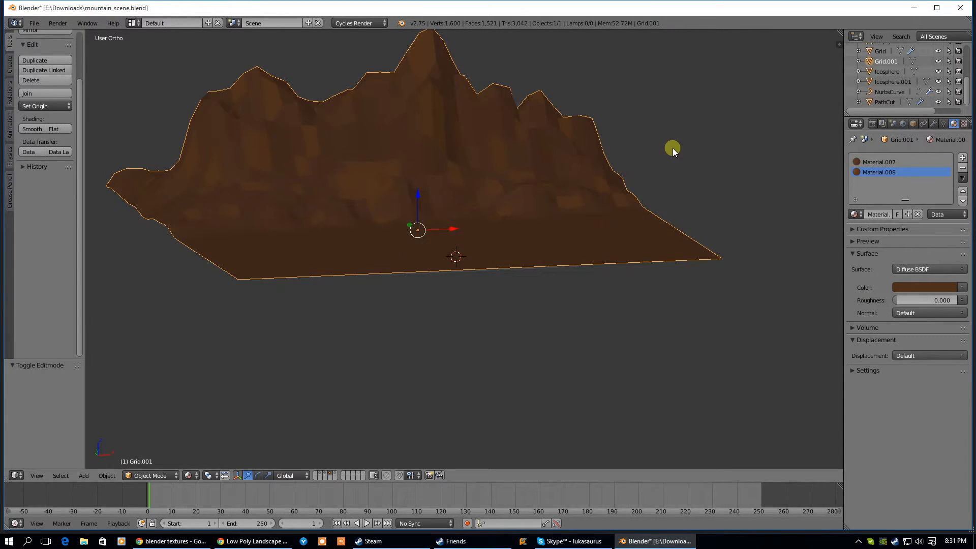
In front-view Edit Mode, box-select the upper mountain faces and add a third material slot with a new white diffuse material
key(Tab)
key(a)
key(a)
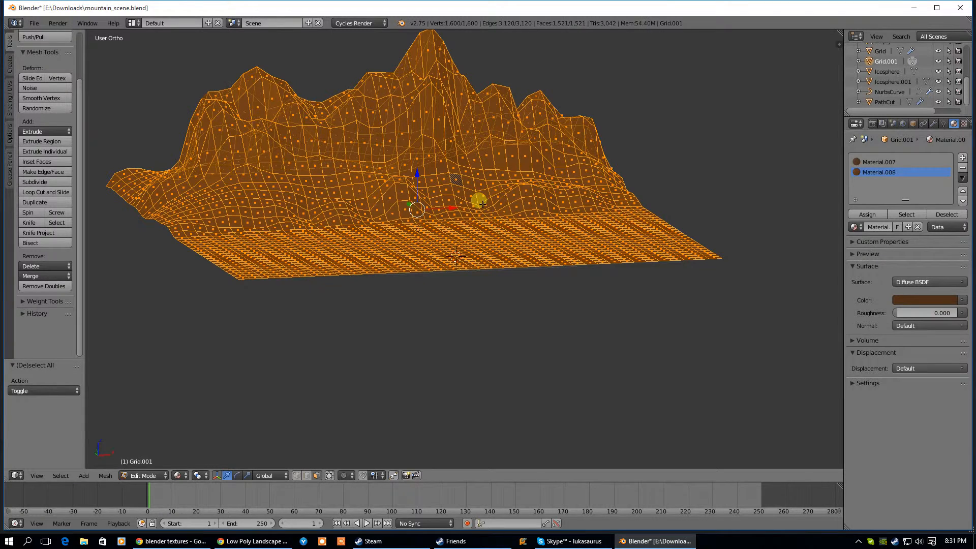
key(a)
key(KP_1)
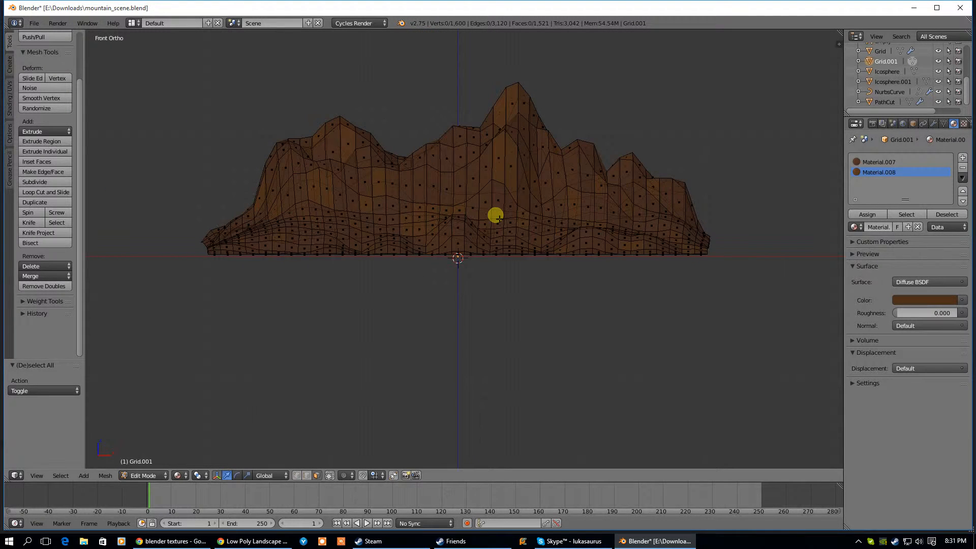
key(b)
drag(217, 67, 727, 180)
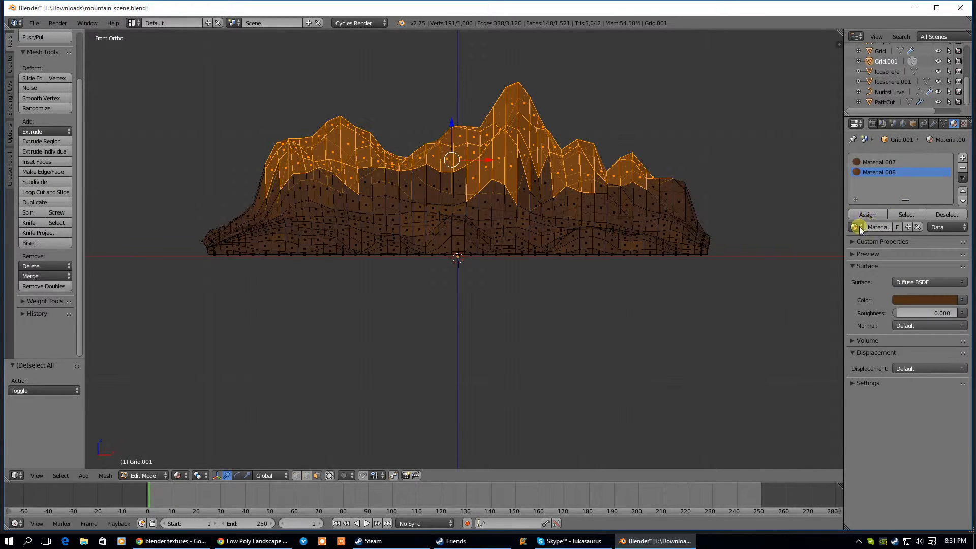
click(963, 157)
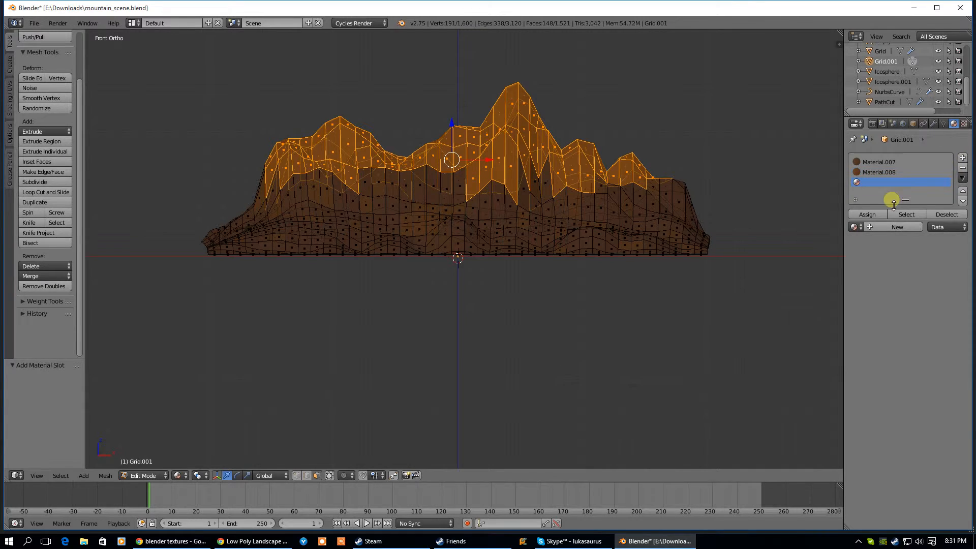
click(879, 227)
Try assigning Material.009 to the selected peak faces and picking faces below them, and undo both the picks and the assignment
click(862, 215)
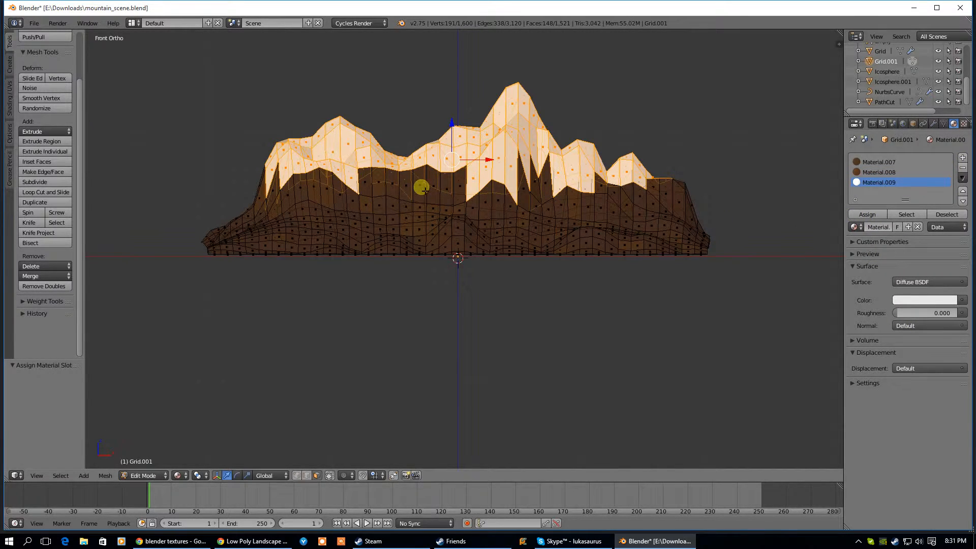
right_click(409, 188)
right_click(436, 186)
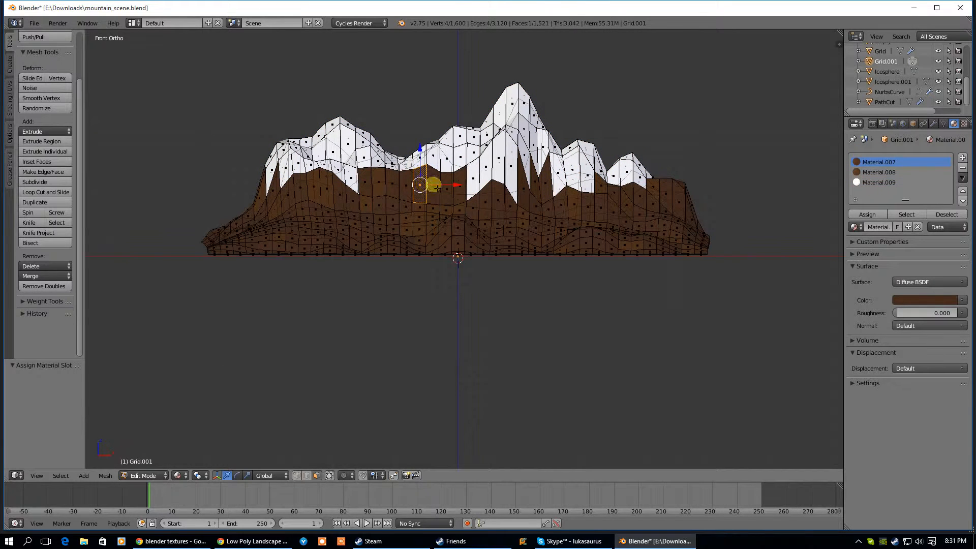
key(a)
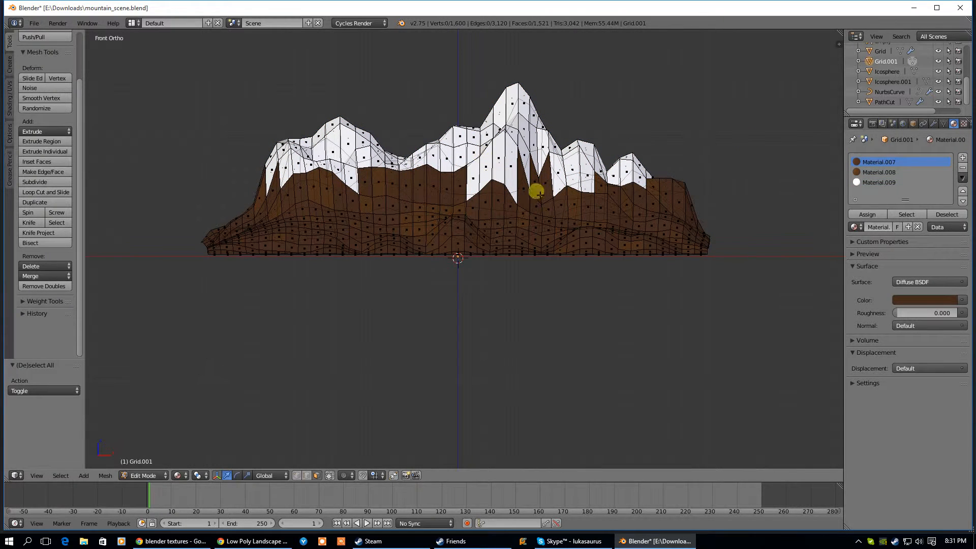
key(ctrl+z)
key(ctrl+z)
key(ctrl+z)
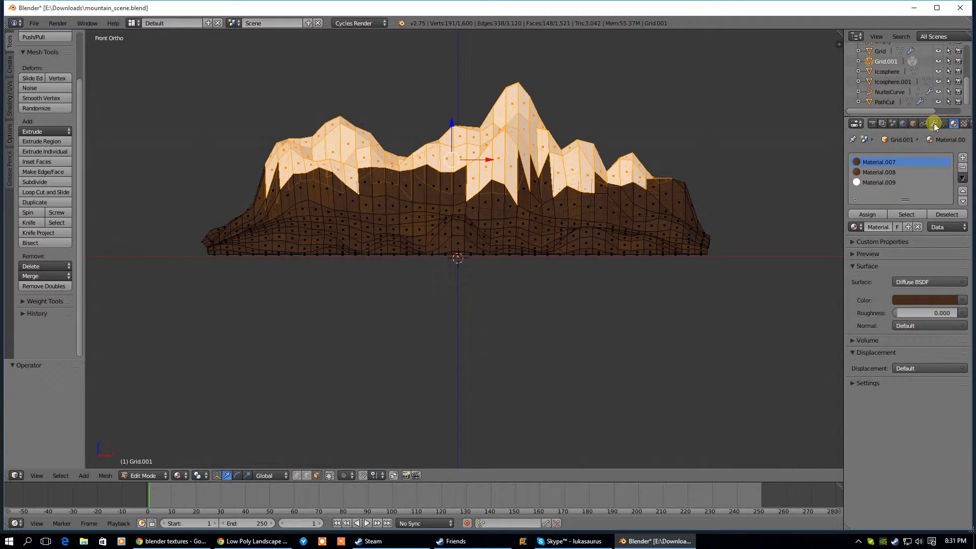
key(ctrl+z)
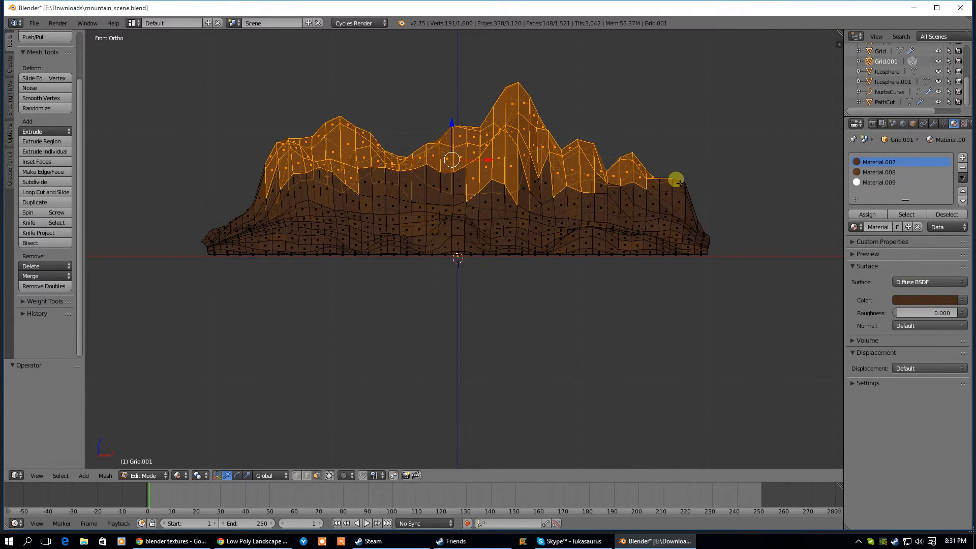
Add a Triangulate modifier to Grid.001 and apply it in Object Mode
click(932, 124)
click(901, 158)
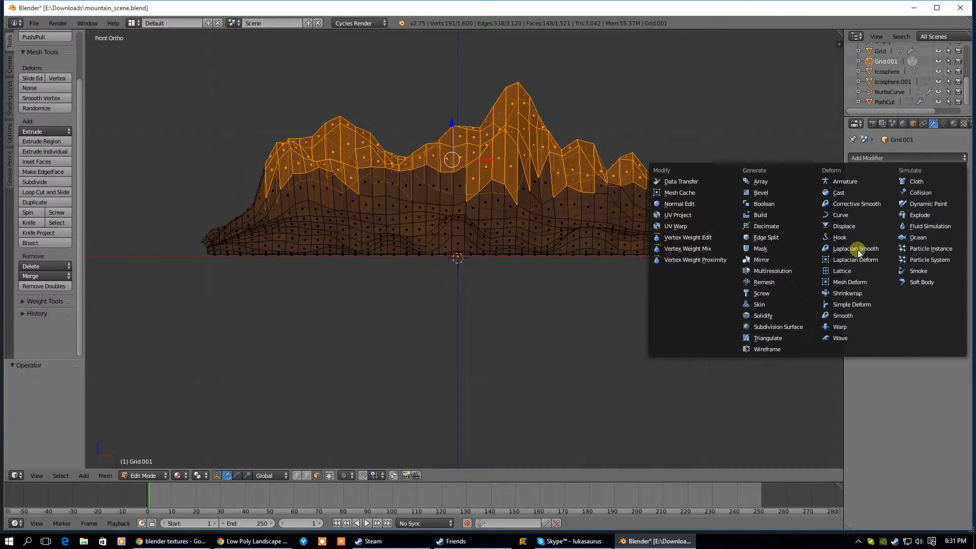
click(770, 338)
click(888, 219)
click(887, 216)
click(871, 193)
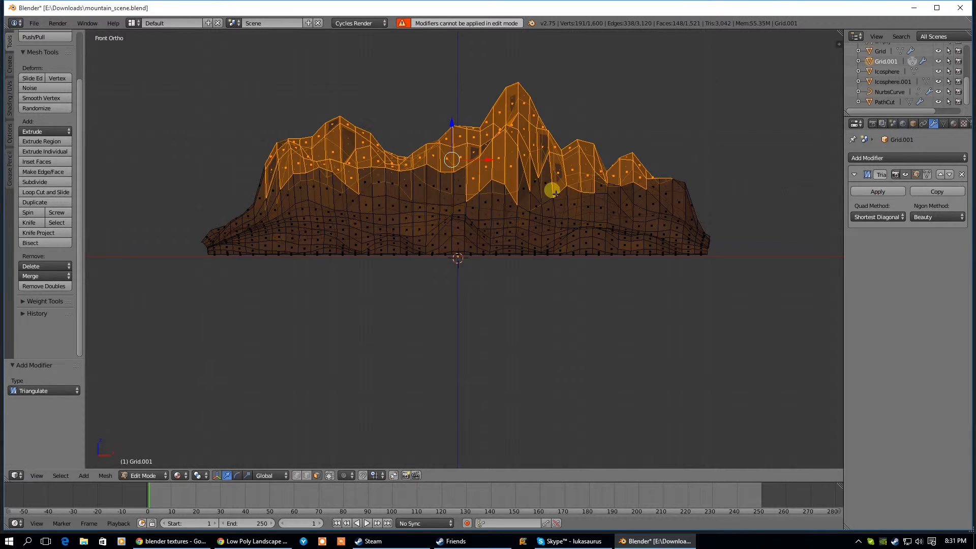
key(Tab)
middle_drag(465, 163, 531, 167)
click(870, 190)
Box-select the triangulated faces of the upper peaks in Edit Mode, assign white Material.009 to them and check the snow caps in Object Mode
key(Tab)
key(a)
middle_drag(241, 148, 245, 149)
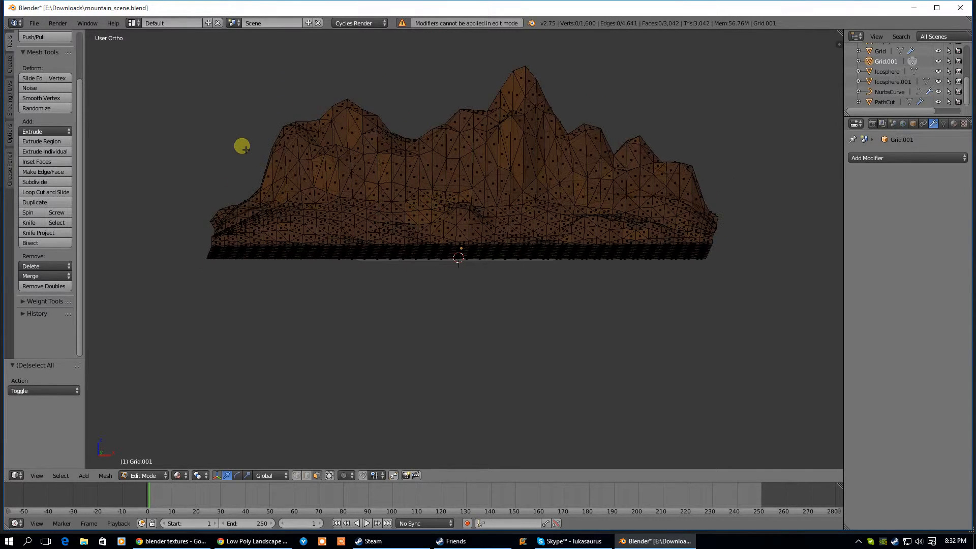
key(a)
key(a)
key(b)
drag(227, 49, 730, 162)
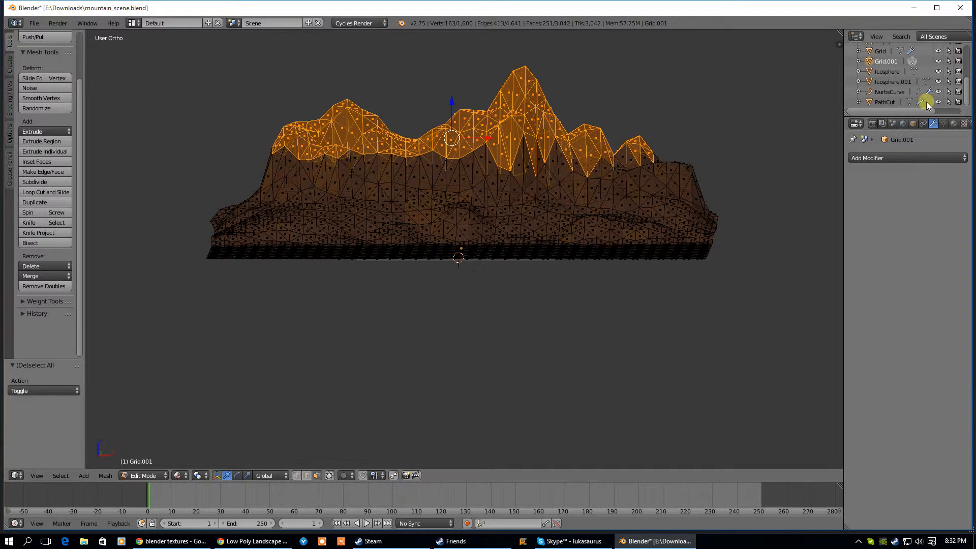
click(951, 124)
click(884, 182)
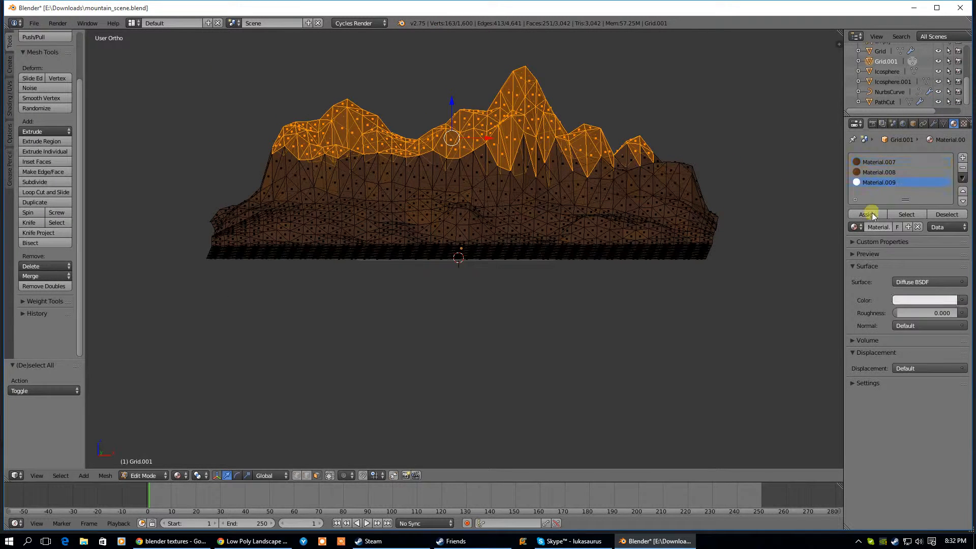
click(865, 214)
key(Tab)
middle_drag(429, 130, 520, 175)
Select scattered triangles just below the snow edge, assign Material.009 to them and return to Object Mode
key(Tab)
right_click(398, 181)
shift+right_click(362, 182)
shift+right_click(336, 183)
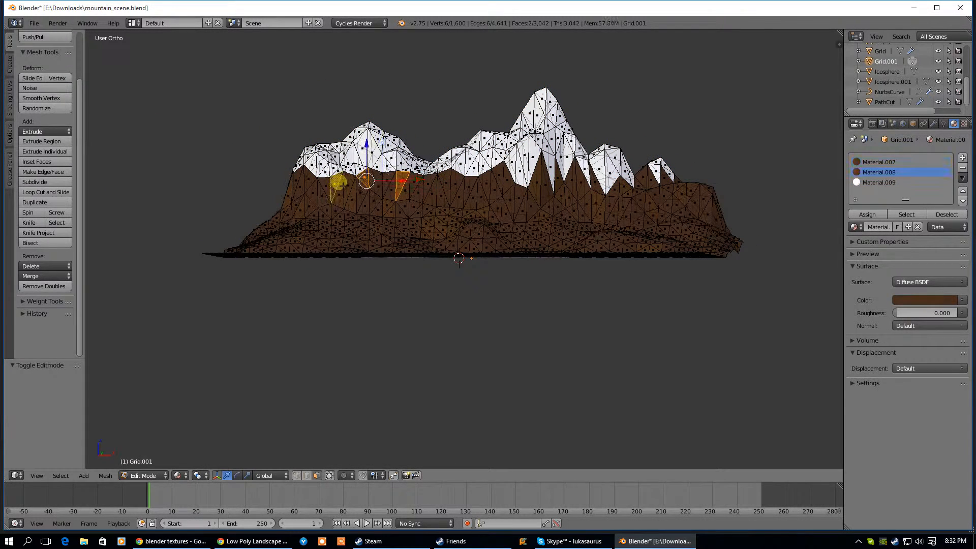
shift+right_click(460, 184)
shift+right_click(502, 178)
shift+right_click(311, 183)
click(867, 214)
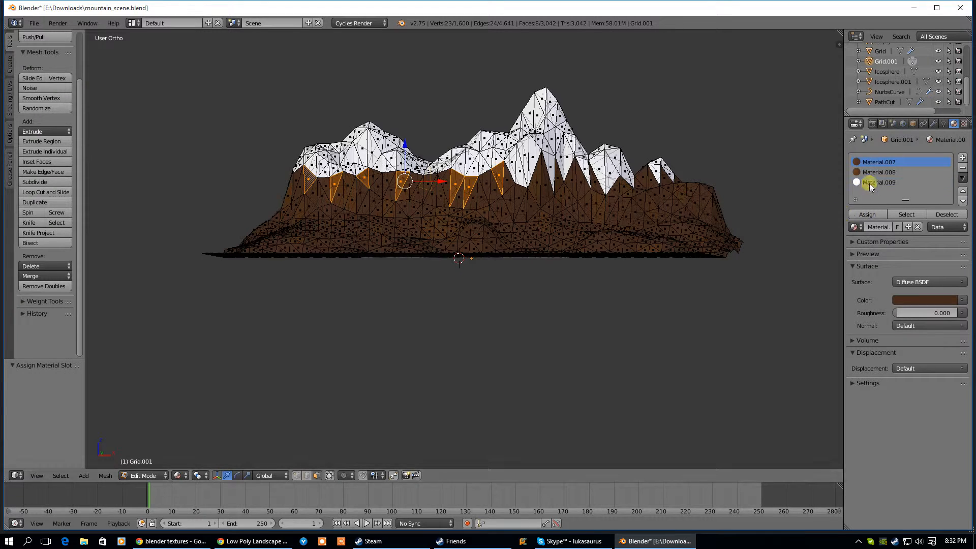
click(870, 183)
click(867, 214)
key(Tab)
Show the terrain and road layers, add both objects to the mountain selection and move them all -0.210 along Z
middle_drag(464, 207, 324, 320)
shift+click(334, 473)
shift+click(324, 472)
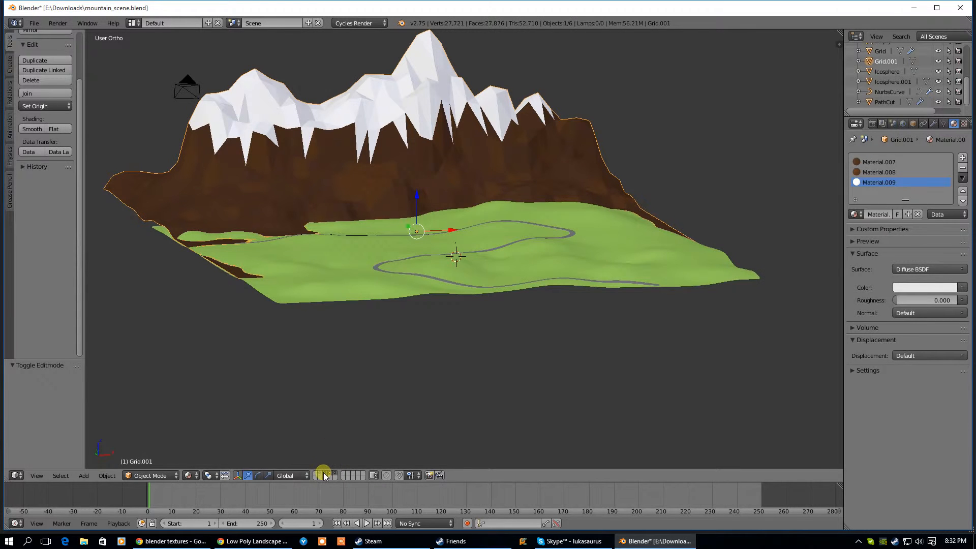
middle_drag(340, 361, 377, 279)
shift+right_click(370, 282)
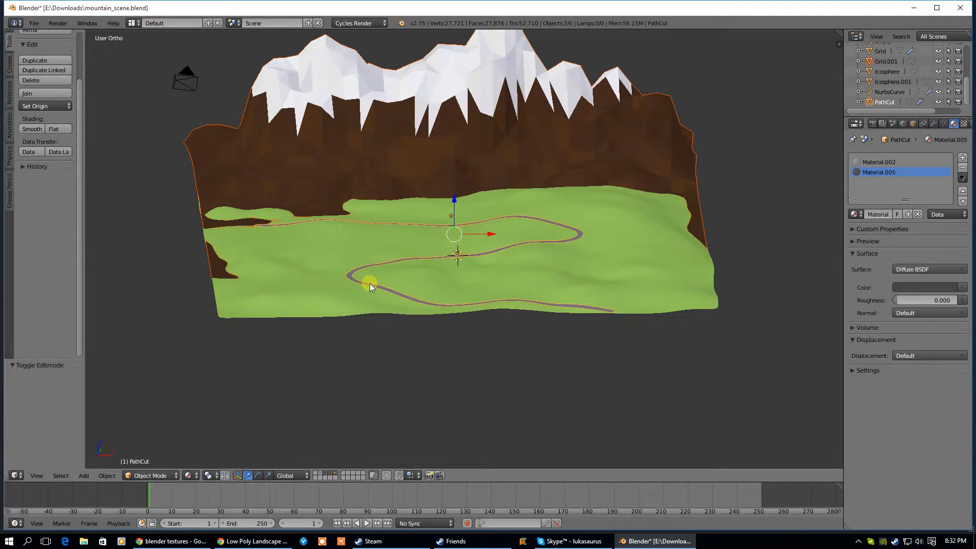
shift+right_click(404, 273)
drag(454, 205, 431, 202)
Remove the mountain from the selection and raise the terrain and road 0.378 along Z to cover its flat base
shift+right_click(380, 164)
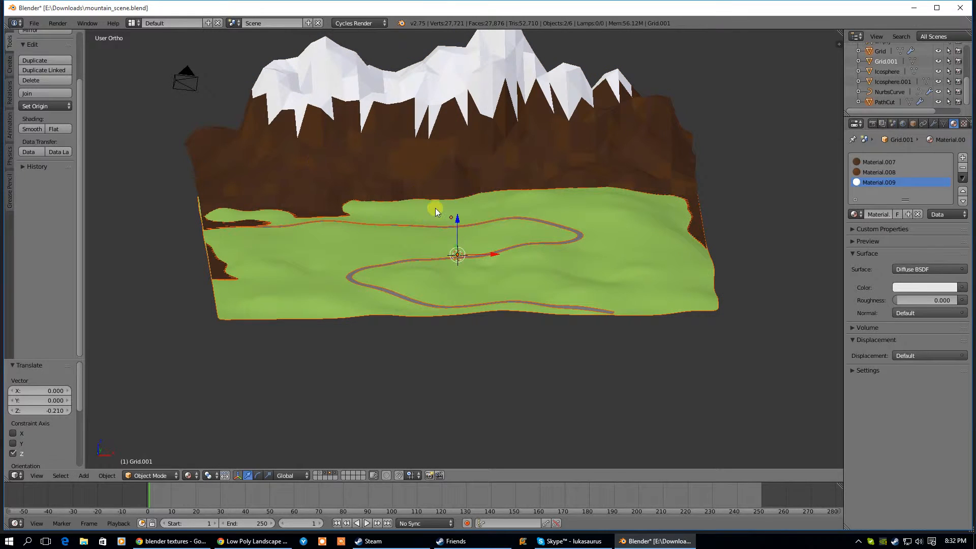
drag(458, 219, 456, 215)
middle_drag(492, 264, 275, 313)
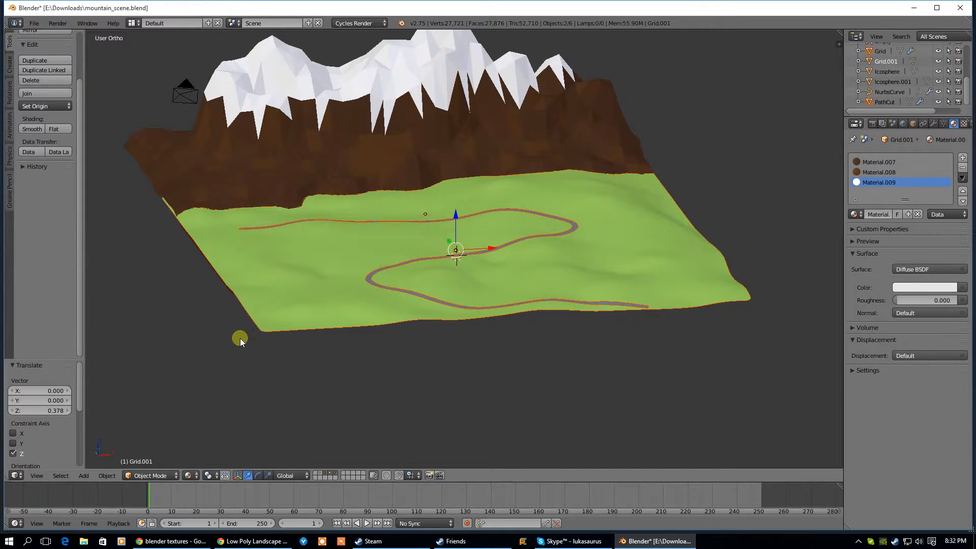
Show only the layer with the trees and rock, and give the rock, Icosphere, the dark grey Material.005
shift+click(319, 475)
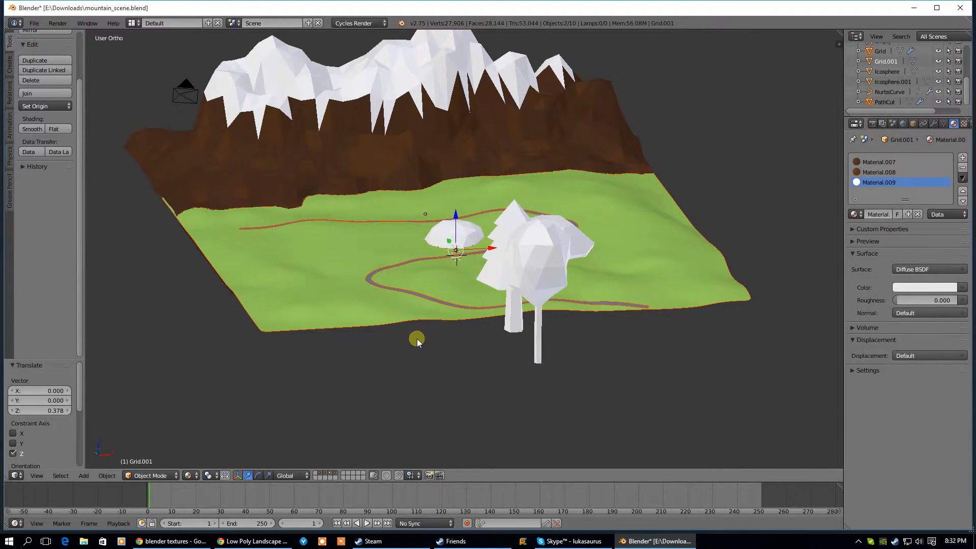
click(318, 475)
right_click(455, 233)
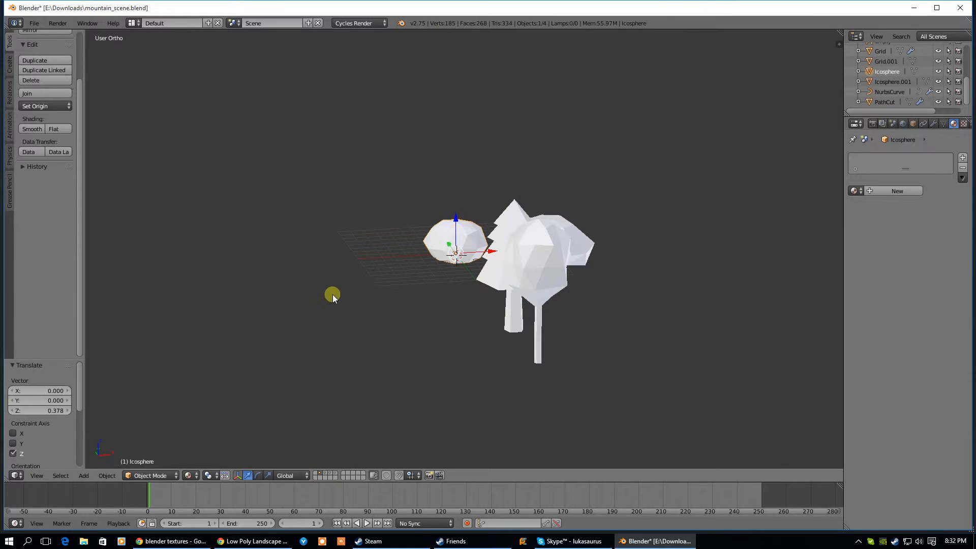
click(899, 191)
click(855, 191)
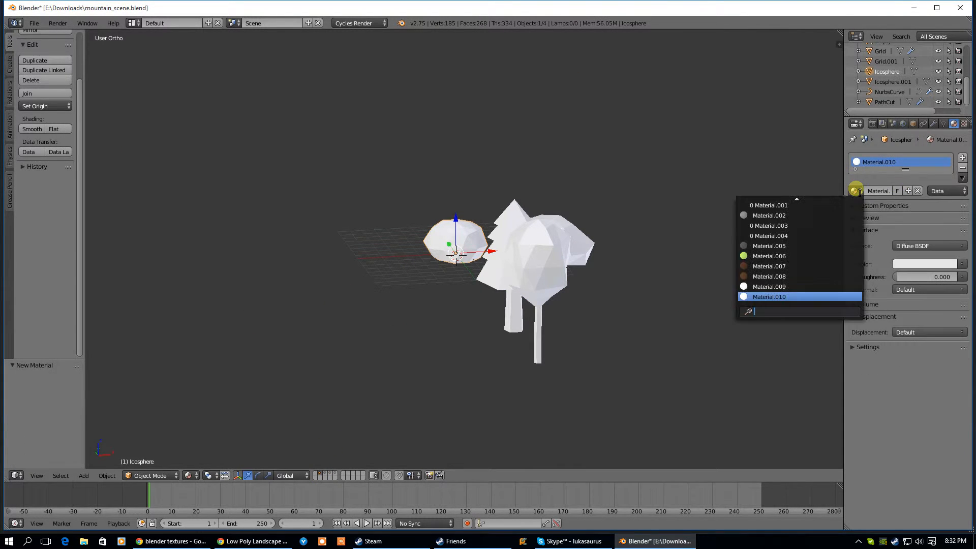
click(763, 246)
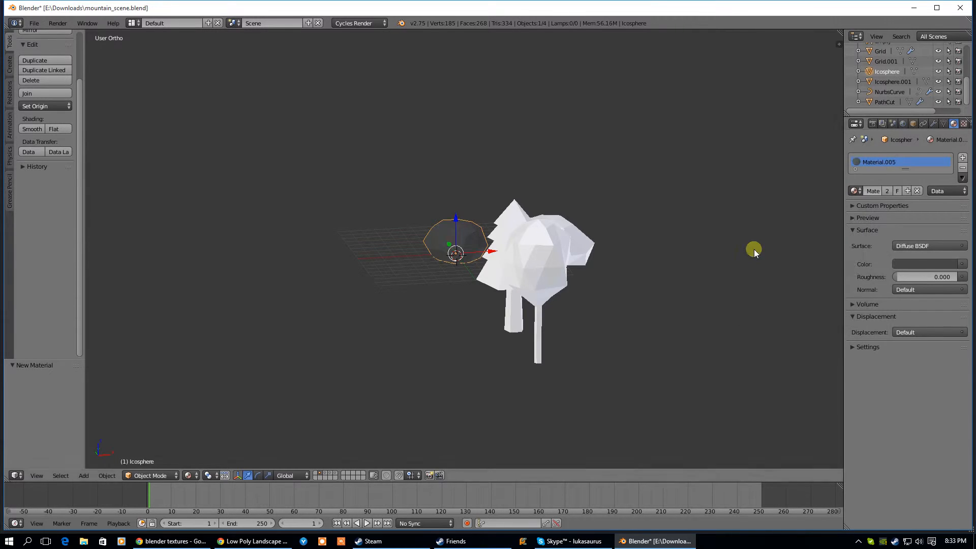
Try the terrain's green Material.006 on the bush, Icosphere.001, and remove it in favour of an empty material slot
middle_drag(444, 268, 519, 234)
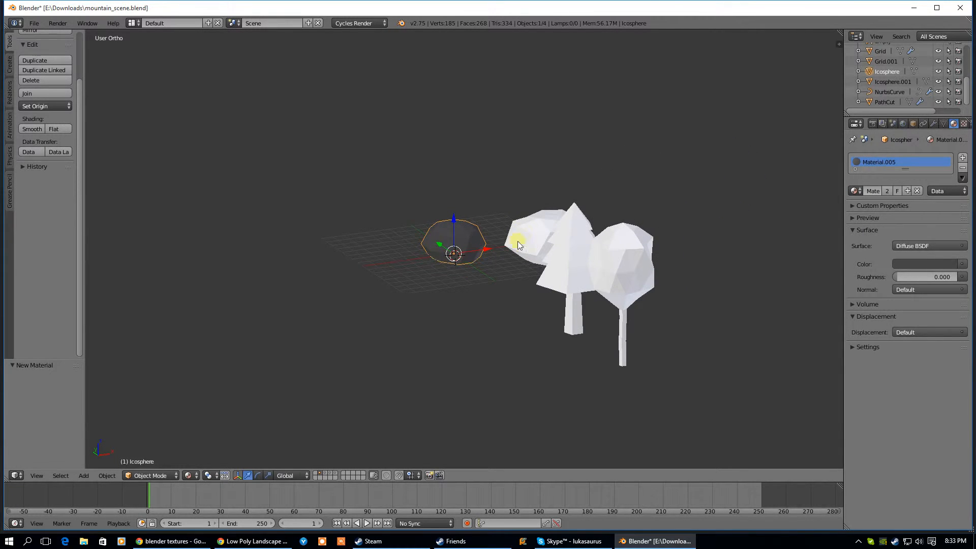
right_click(520, 228)
click(851, 190)
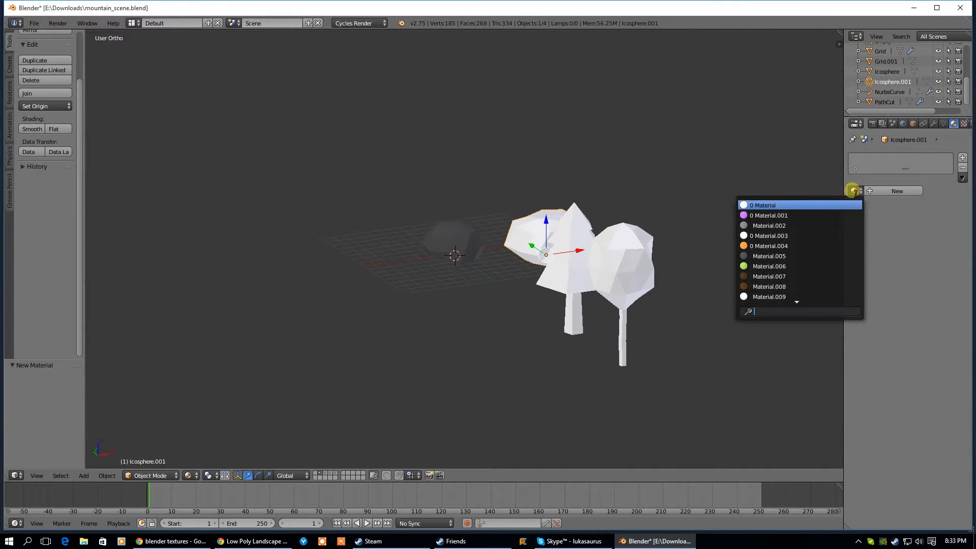
click(772, 265)
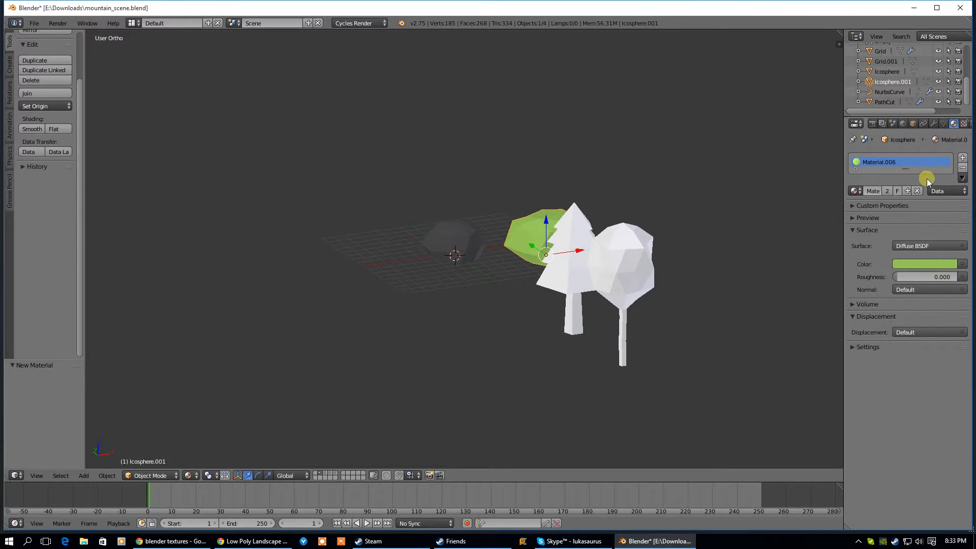
click(962, 157)
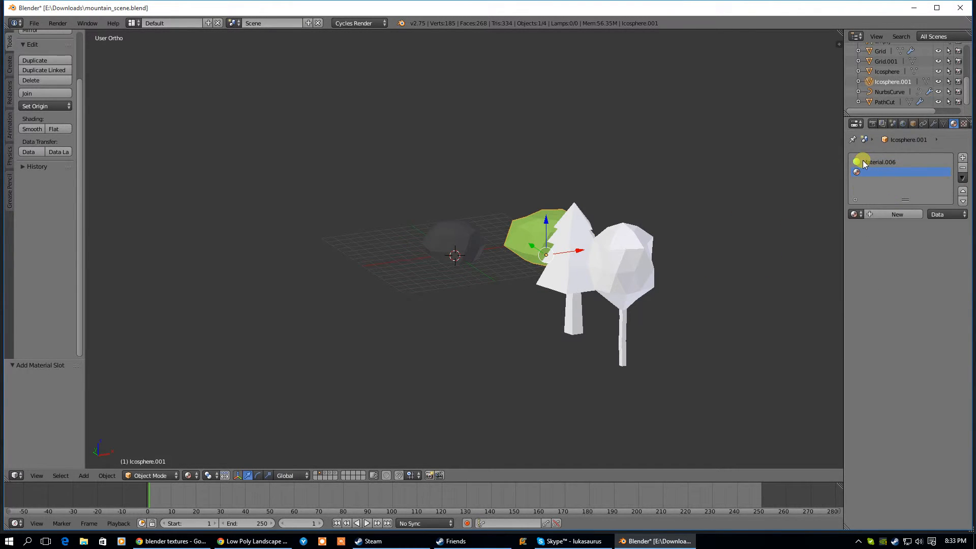
click(862, 163)
click(962, 168)
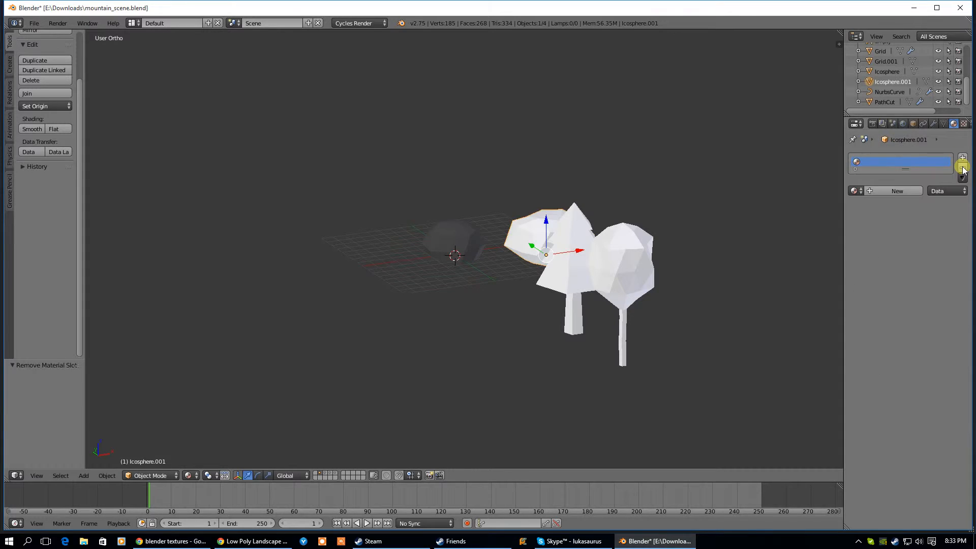
Create a new dark green diffuse material for the bush, Icosphere.001, with RGB 0.003, 0.240, 0.012
click(884, 191)
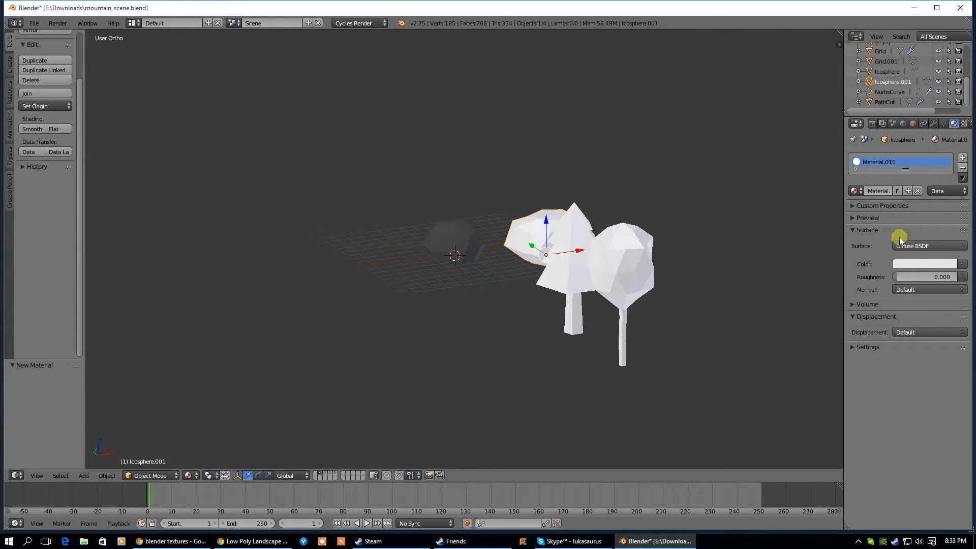
click(918, 262)
click(877, 134)
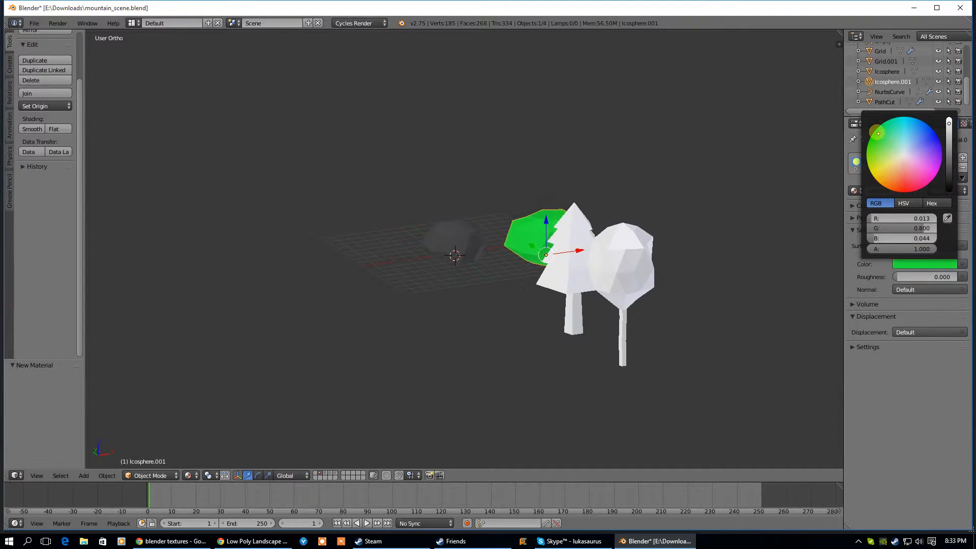
drag(949, 126, 949, 153)
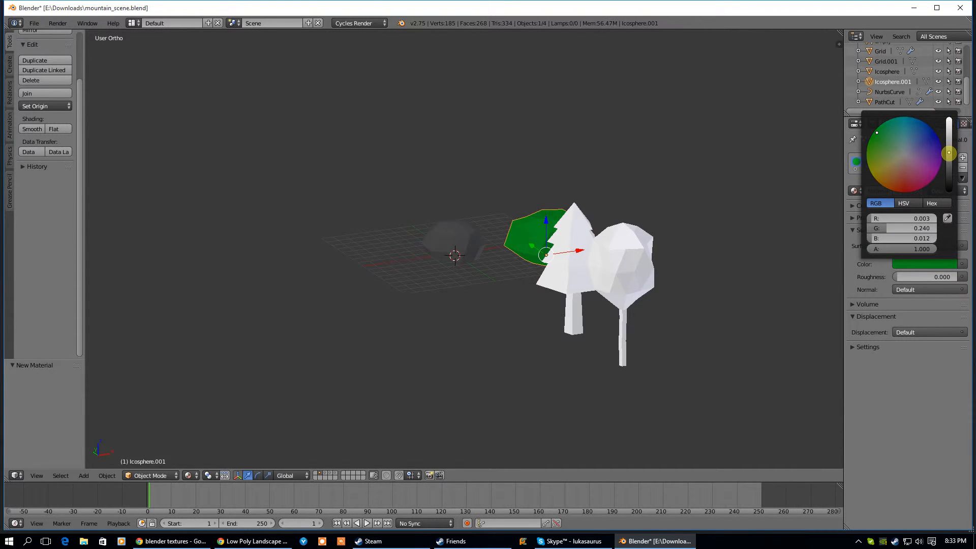
click(623, 307)
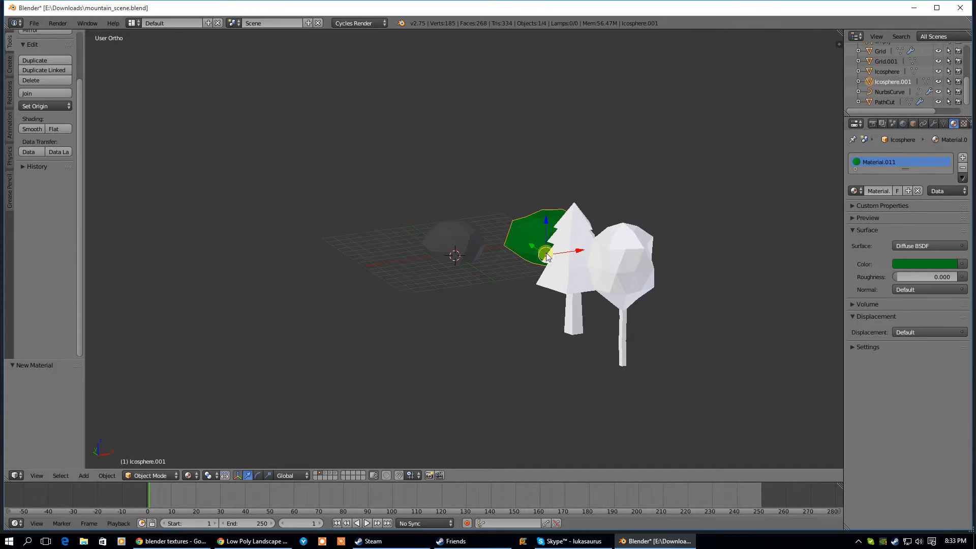
Give the pine tree, Cylinder, the bush's dark green Material.011 after discarding a newly created material
right_click(580, 280)
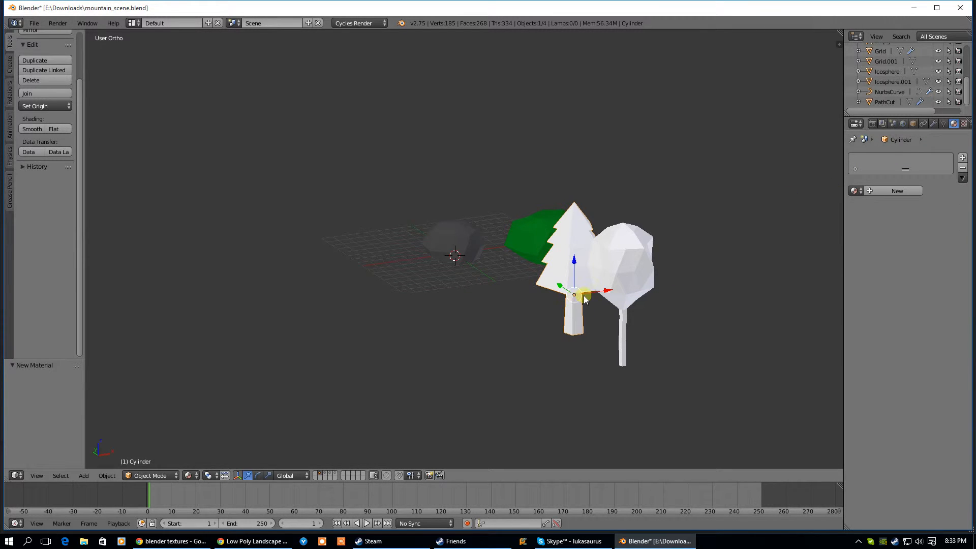
scroll(584, 299, up, 1)
click(884, 191)
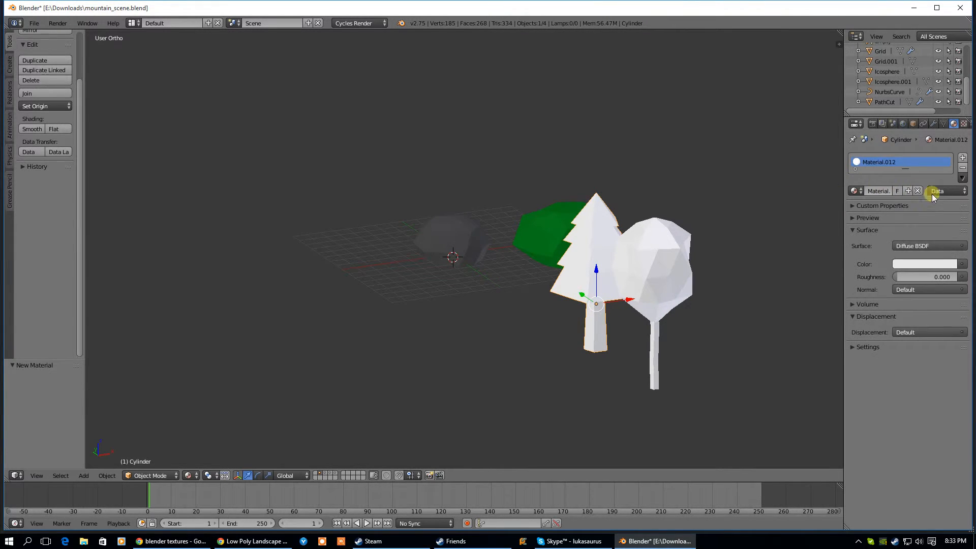
click(961, 168)
click(855, 190)
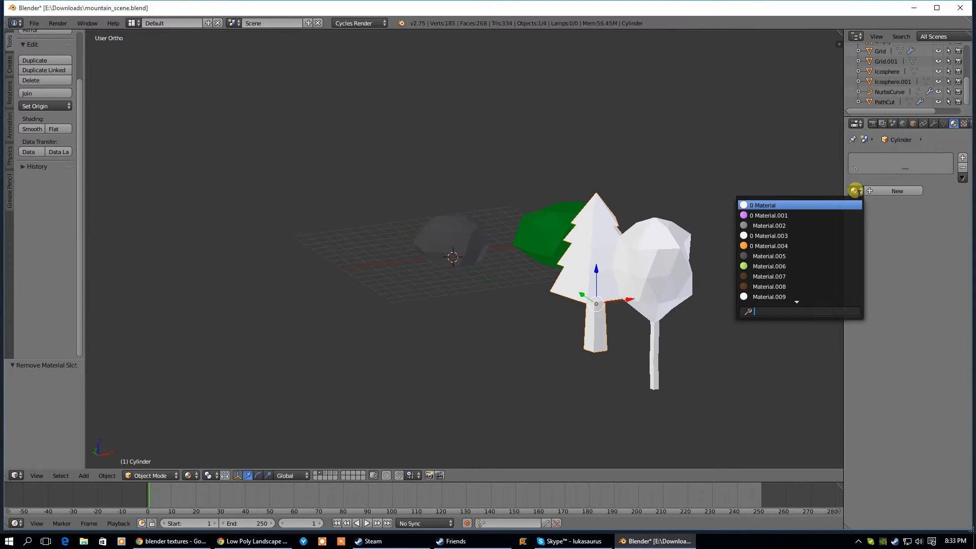
scroll(762, 294, down, 3)
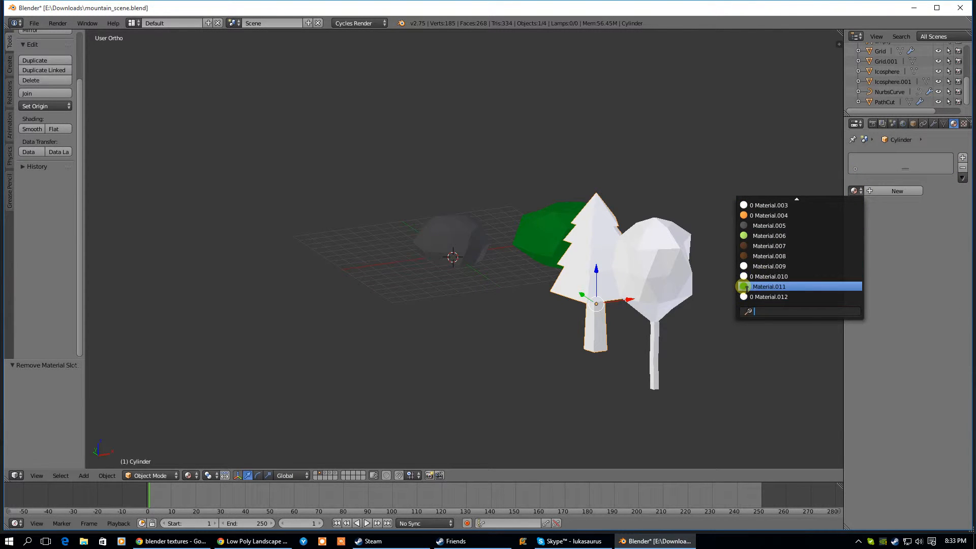
click(745, 287)
Add a second material slot with the brown Material.007 to the pine tree and assign it to the trunk faces
key(Tab)
middle_drag(593, 322, 583, 244)
shift+right_click(595, 230)
key(a)
key(b)
drag(542, 219, 610, 288)
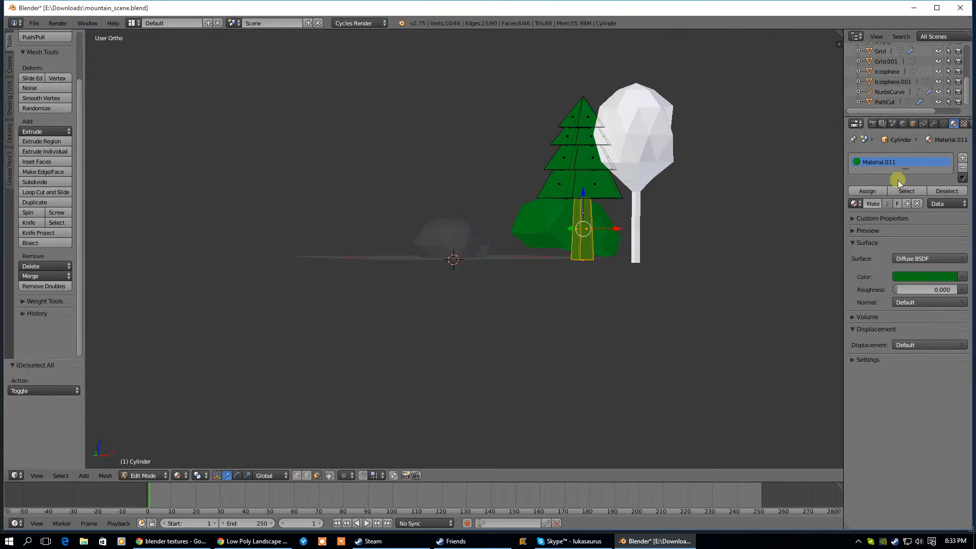
click(962, 158)
click(856, 227)
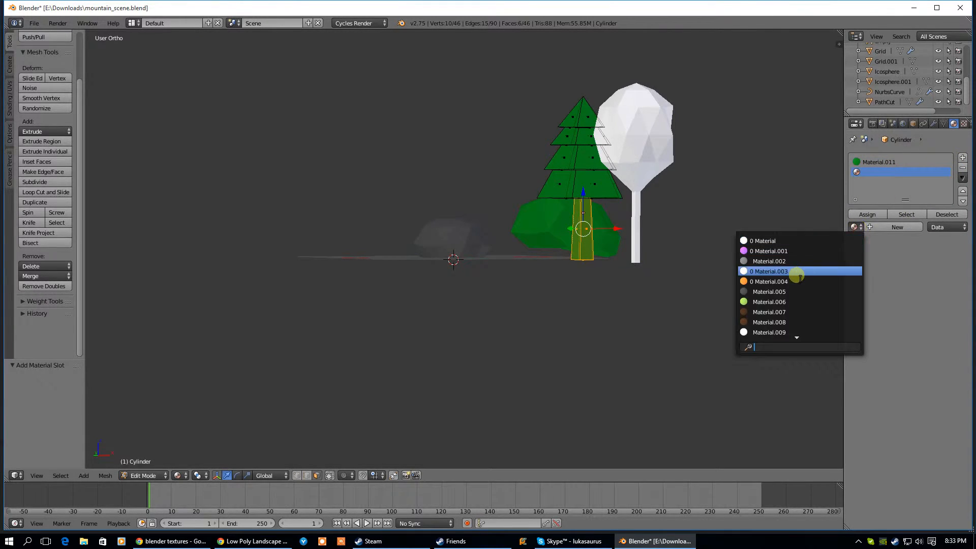
click(770, 313)
click(866, 213)
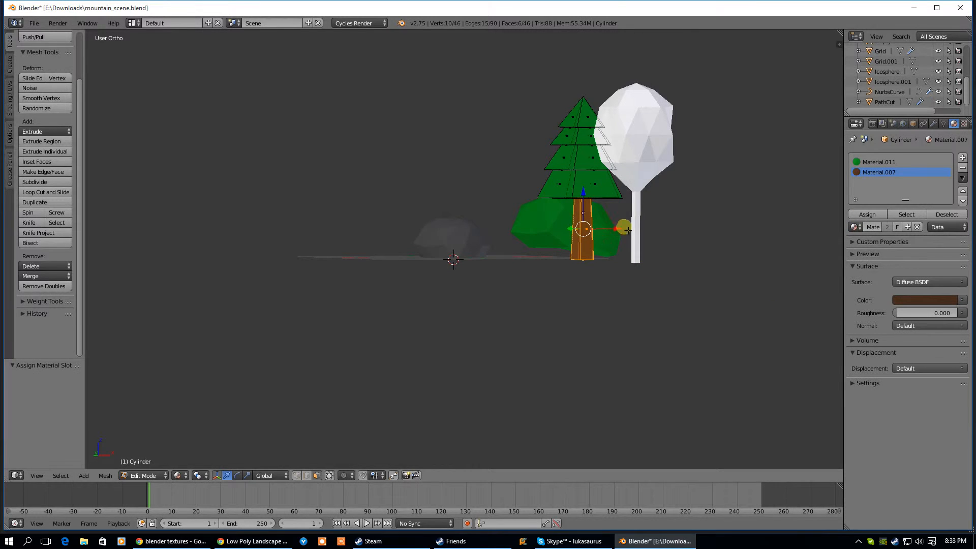
middle_drag(625, 224, 629, 235)
key(Tab)
Open the round tree, Cylinder.002, in Edit Mode and give its first material slot the brown Material.007
right_click(645, 175)
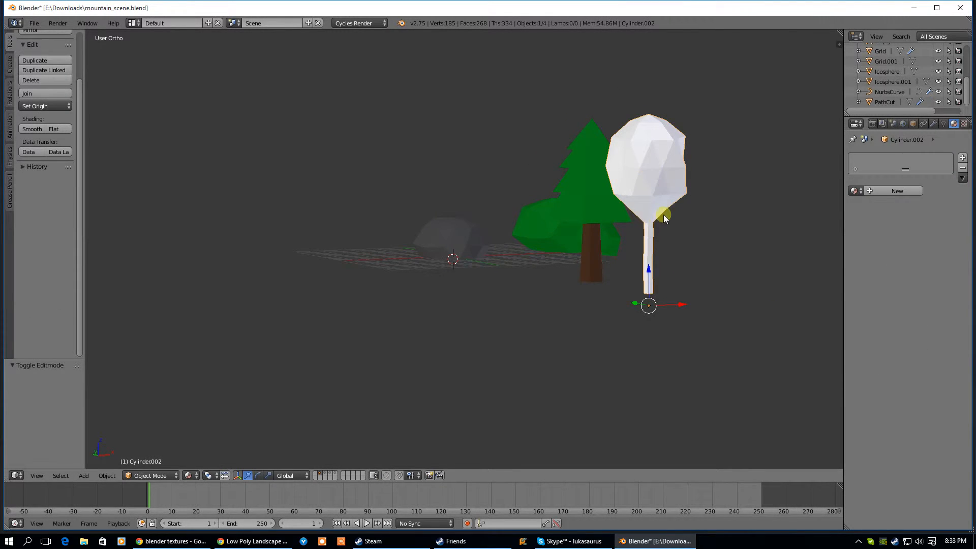
scroll(663, 214, down, 4)
middle_drag(663, 215, 582, 237)
key(Tab)
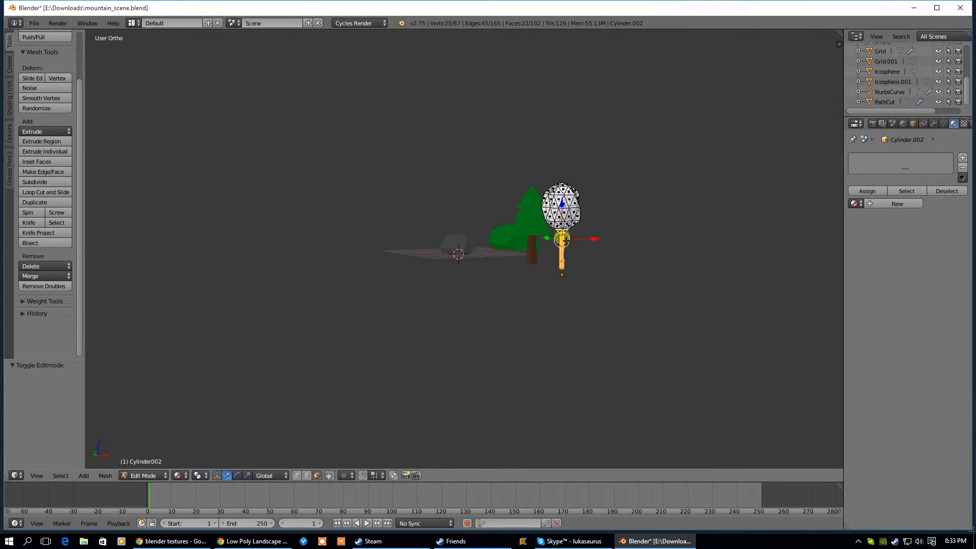
click(878, 203)
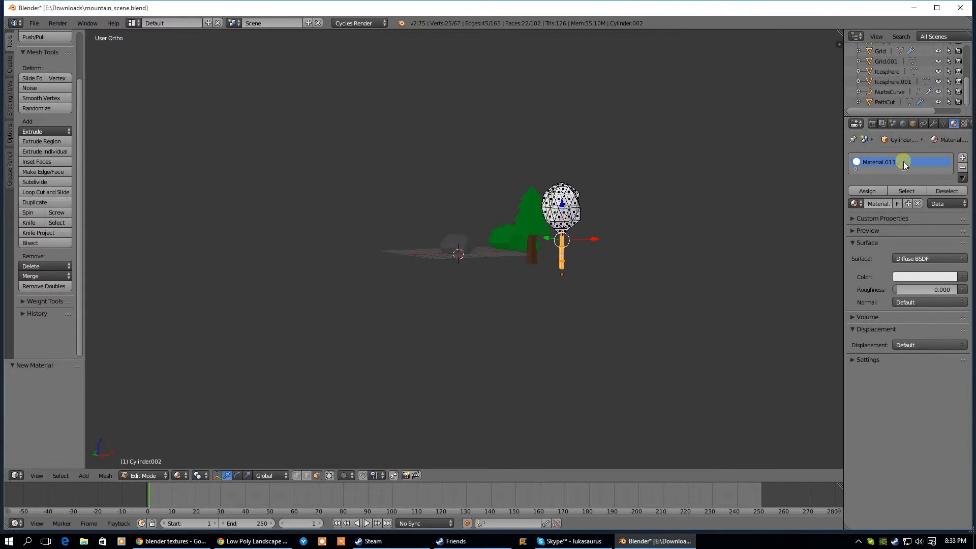
click(854, 203)
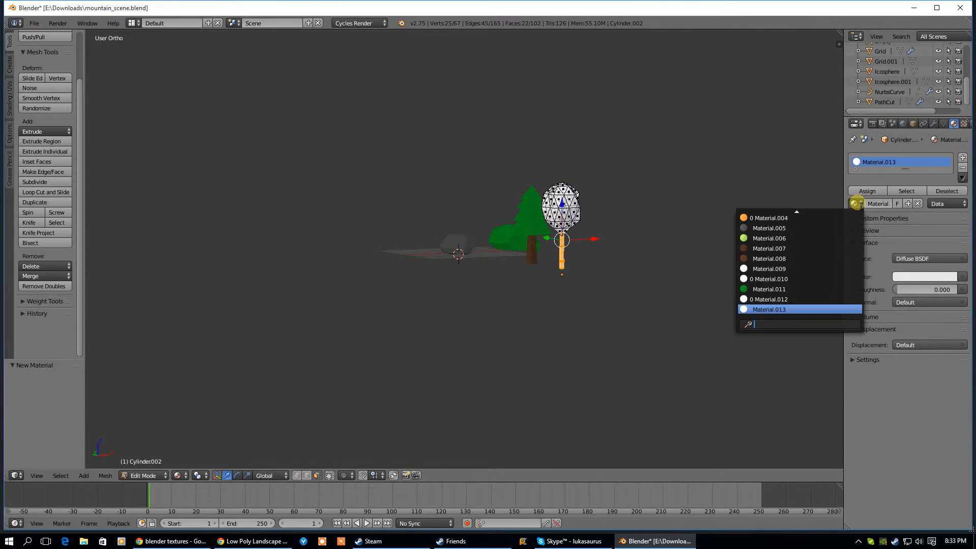
click(765, 249)
click(865, 191)
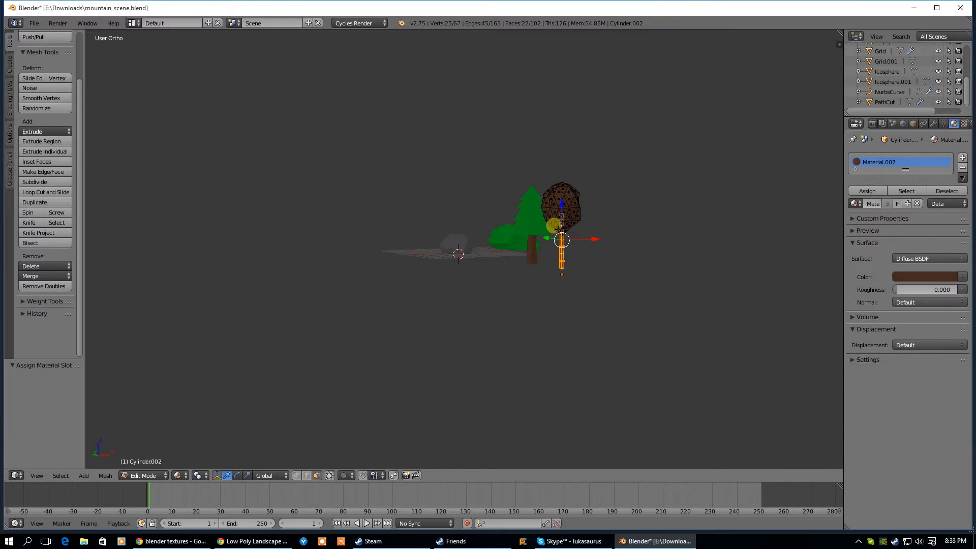
Try the dark green Material.011 on the round tree's crown faces by swapping the material in its only slot
key(a)
middle_drag(532, 183, 515, 153)
key(b)
drag(516, 156, 600, 214)
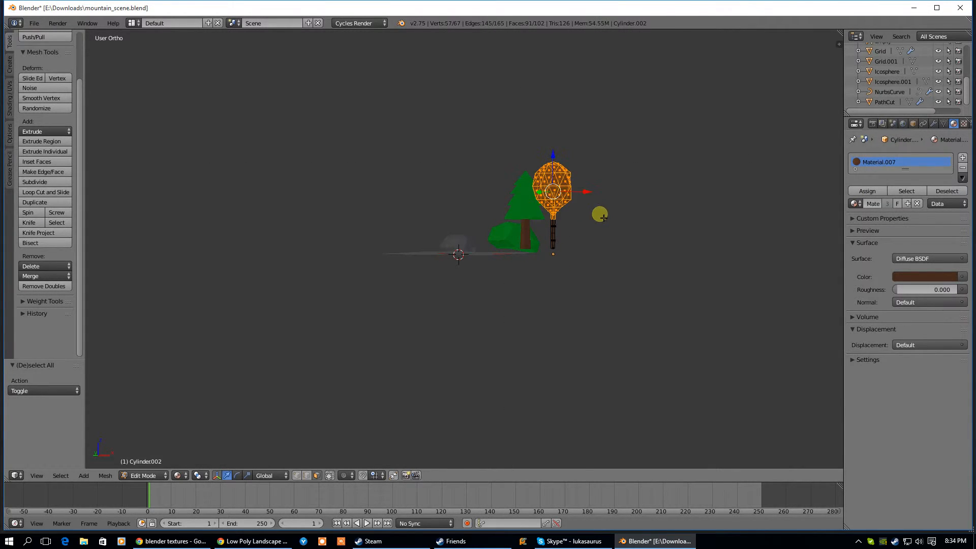
click(855, 204)
scroll(777, 275, down, 3)
click(767, 285)
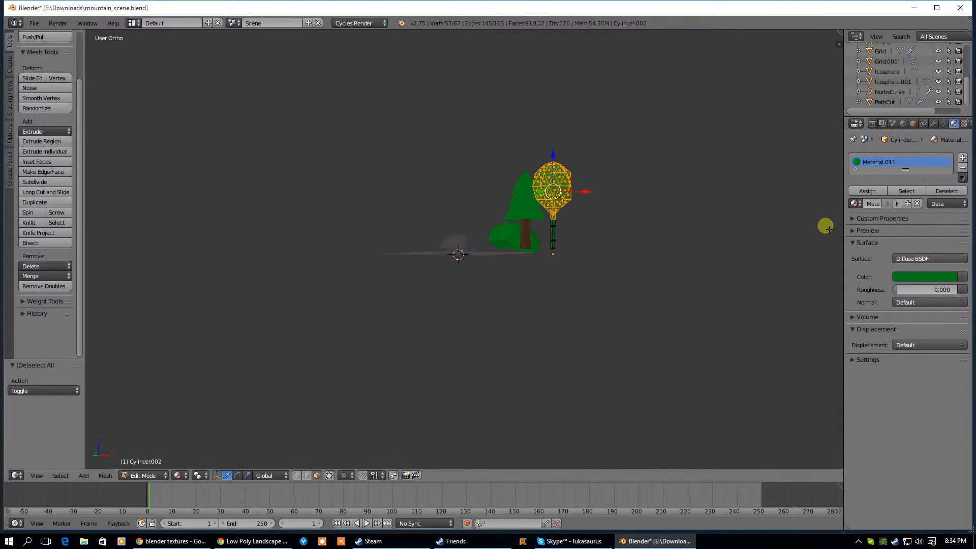
click(859, 192)
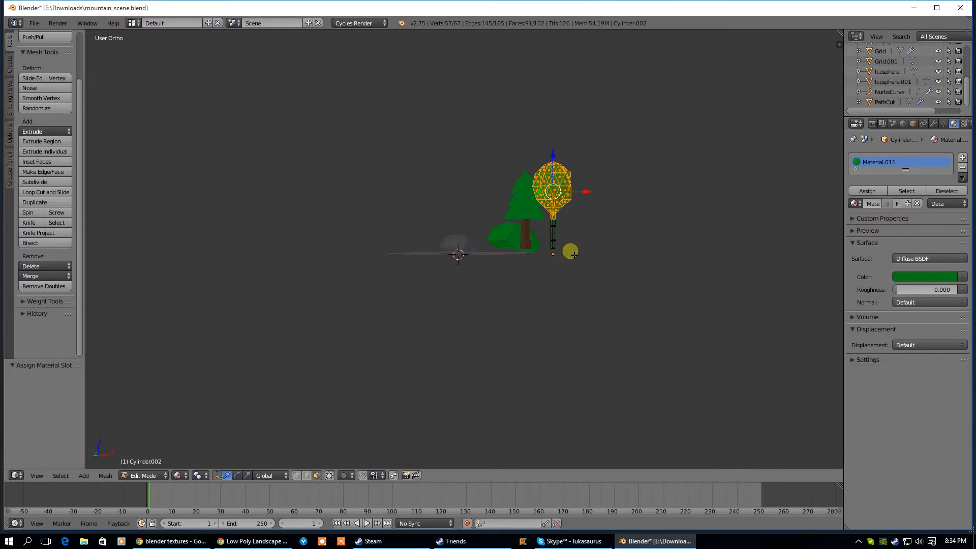
Add a second material slot to the round tree and undo the crown face selection
click(963, 157)
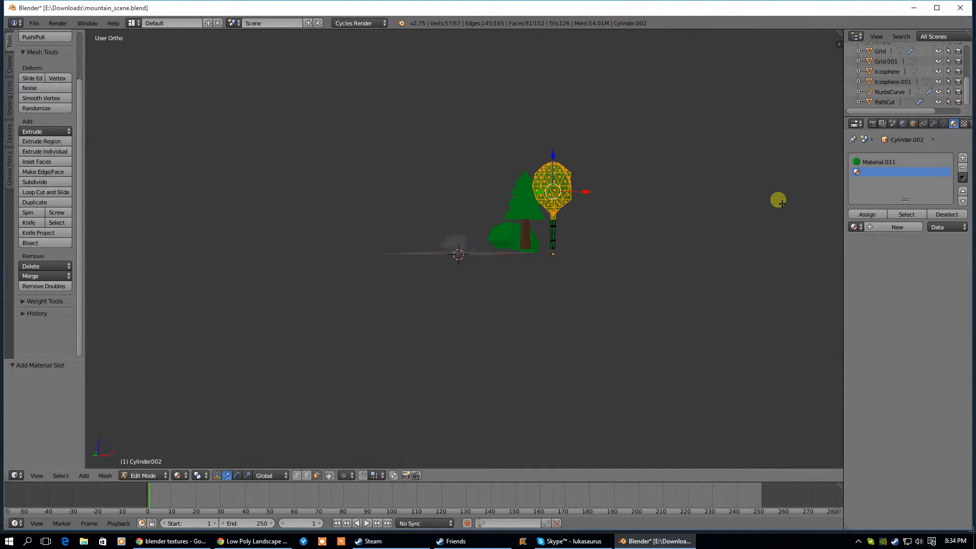
key(ctrl+z)
key(ctrl+z)
key(ctrl+z)
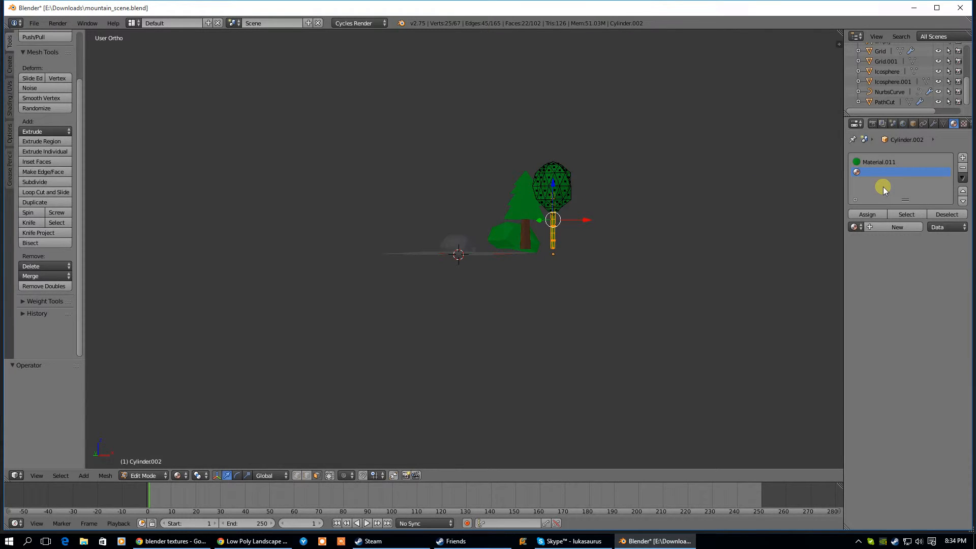
Try to remove the round tree's material slots, and set its first slot to the brown Material.007
click(963, 167)
click(870, 163)
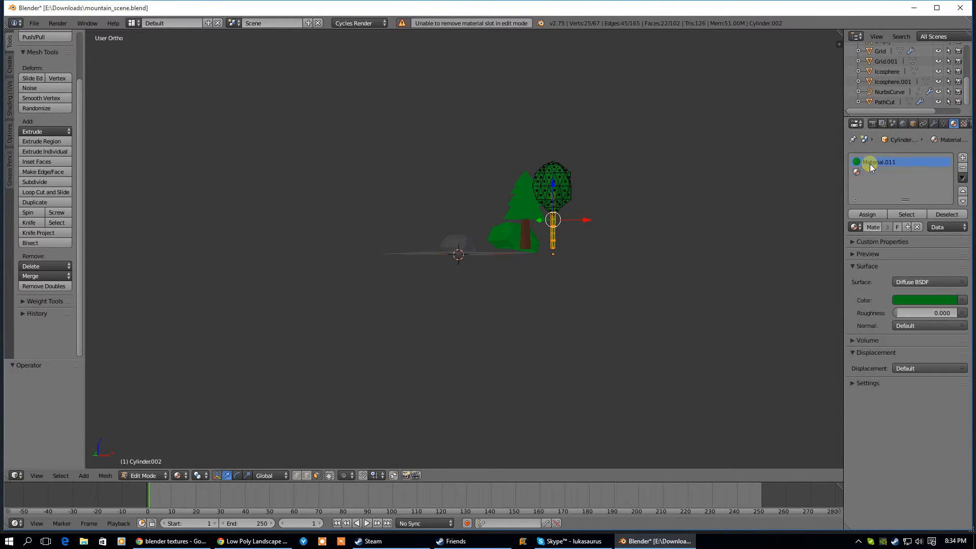
click(962, 167)
click(853, 228)
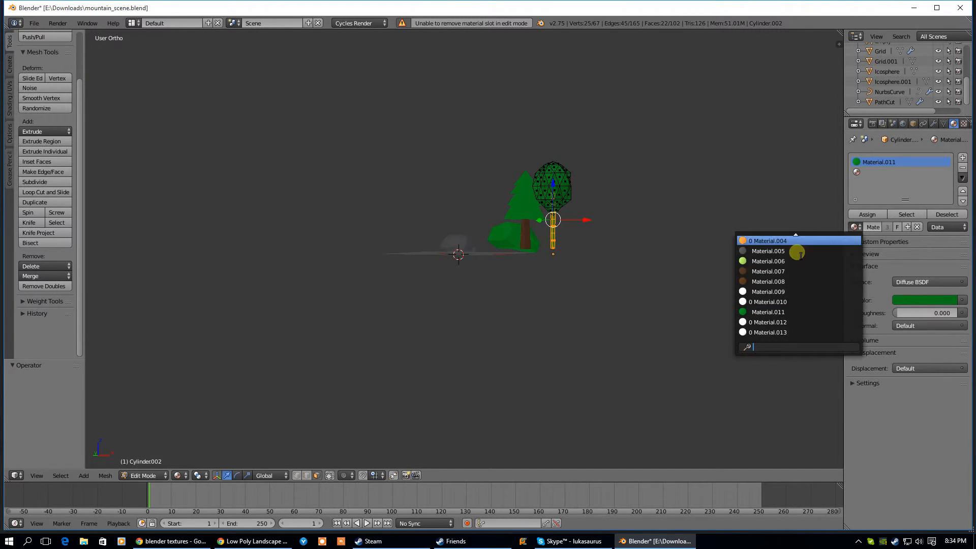
click(773, 270)
Set the round tree's second slot to the dark green Material.011 and assign it to the crown faces
click(856, 173)
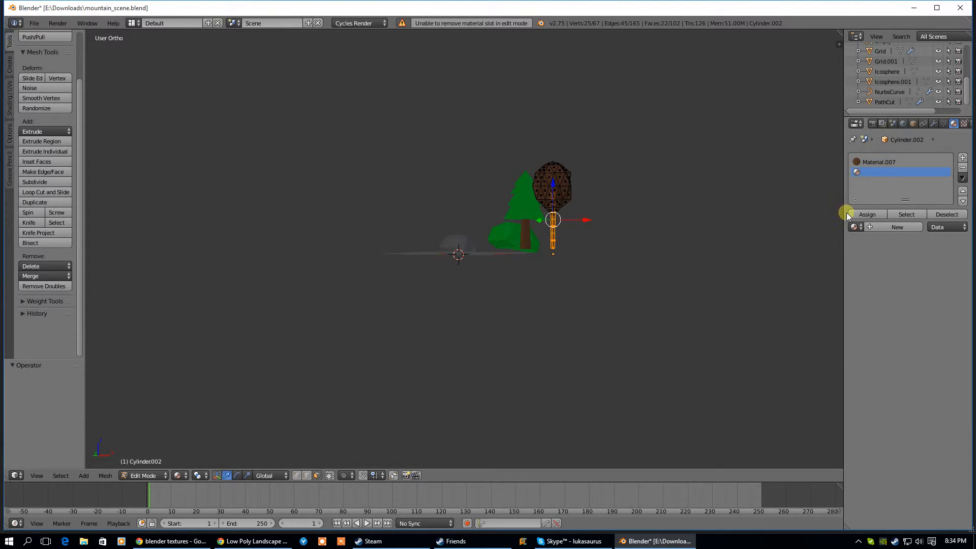
click(854, 226)
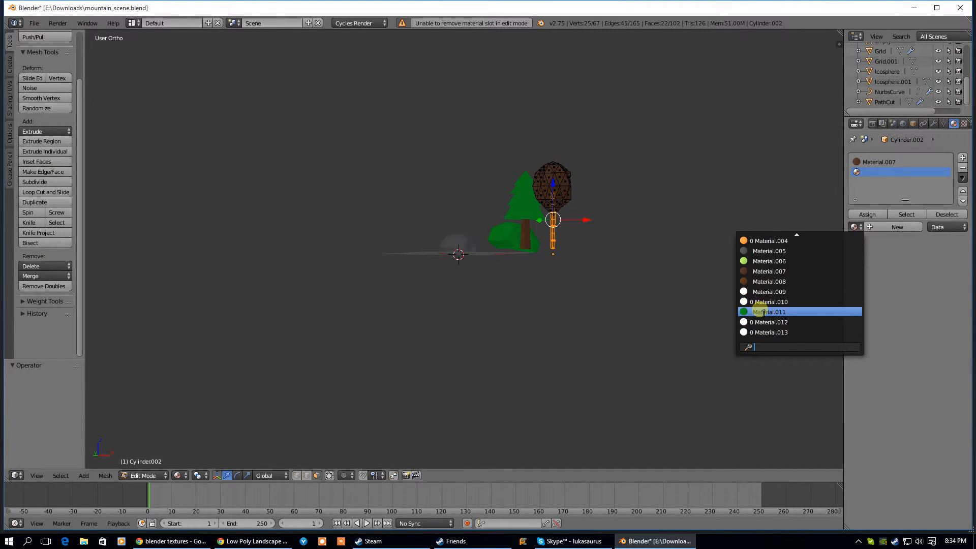
click(765, 311)
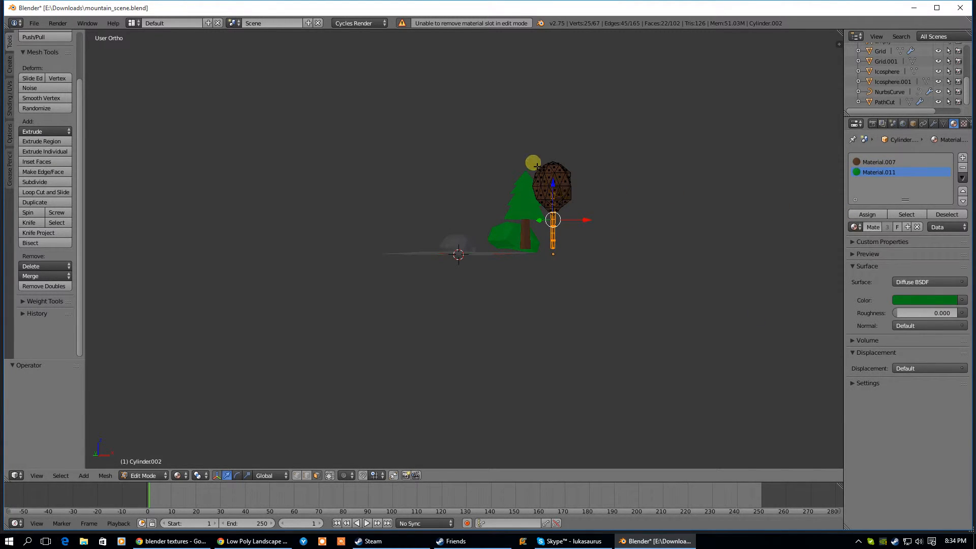
key(a)
key(b)
drag(521, 147, 585, 211)
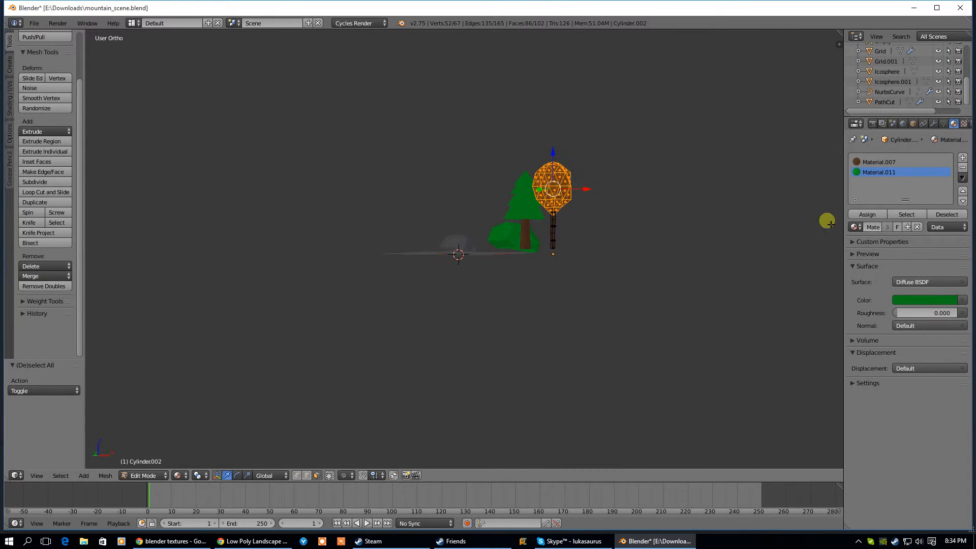
click(867, 213)
key(Tab)
Show the layers with the terrain, road and mountains together with the trees and rock
middle_drag(553, 224, 517, 267)
right_click(522, 262)
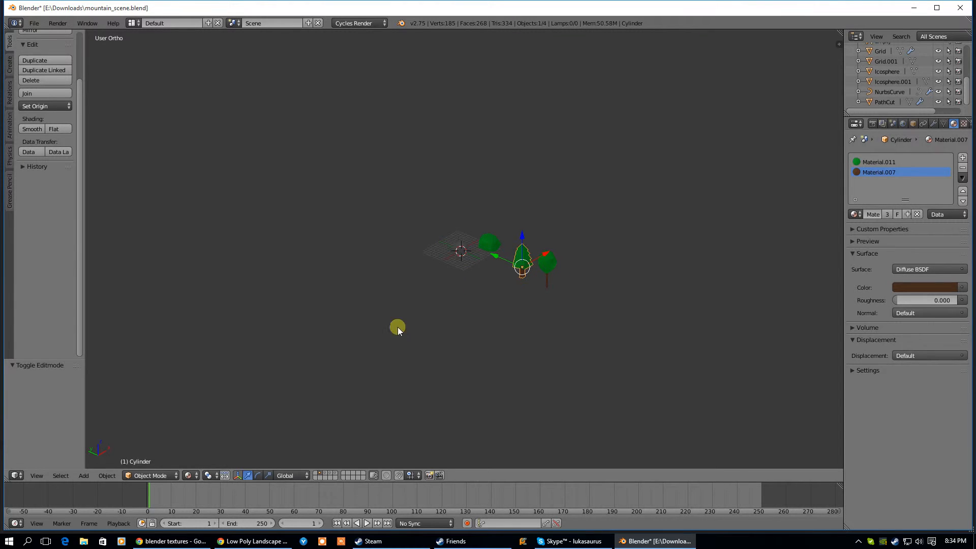
shift+click(324, 474)
shift+click(331, 474)
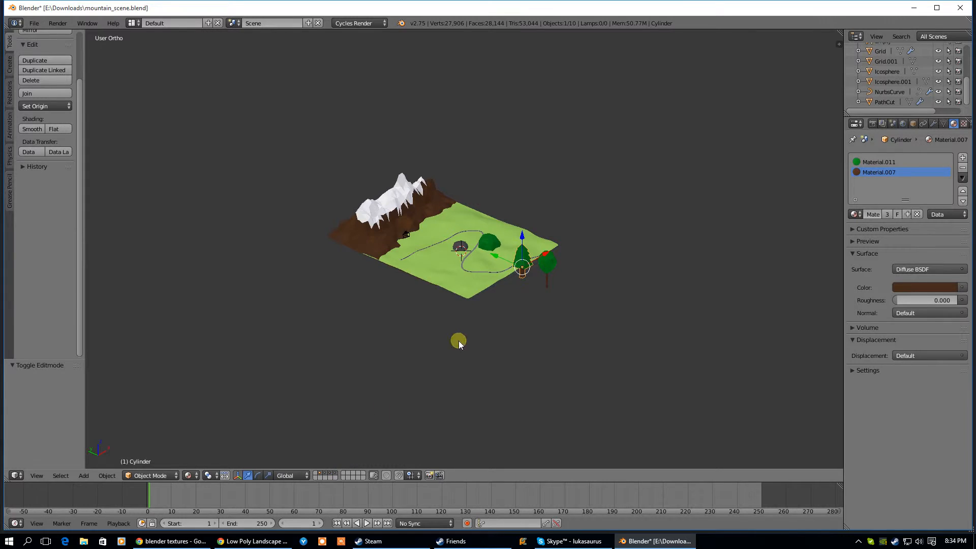
Try scaling down the rock, Icosphere, and raising it 2.196 along Z, and undo both changes
scroll(458, 340, up, 4)
right_click(447, 249)
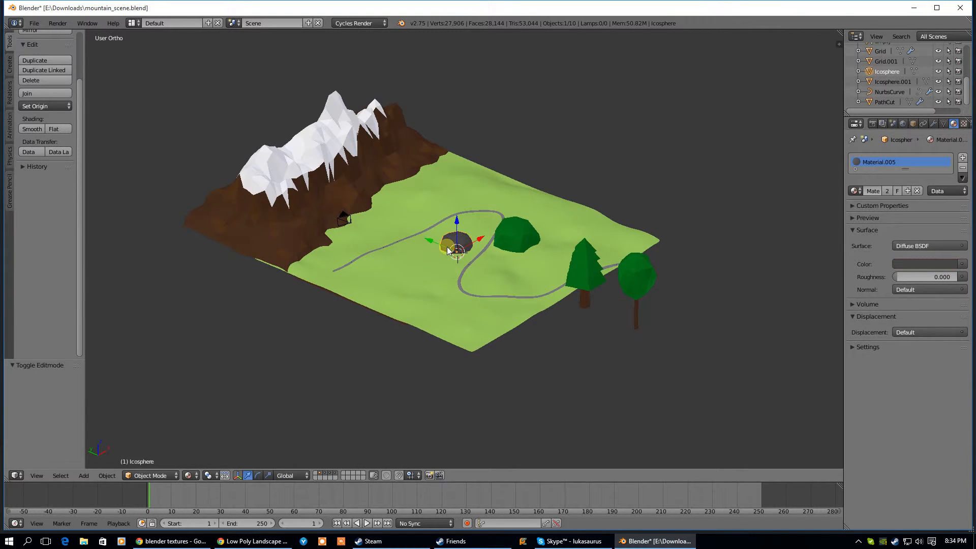
key(s)
click(406, 262)
mouse_move(457, 219)
mouse_down()
mouse_move(462, 199)
mouse_move(441, 224)
mouse_up()
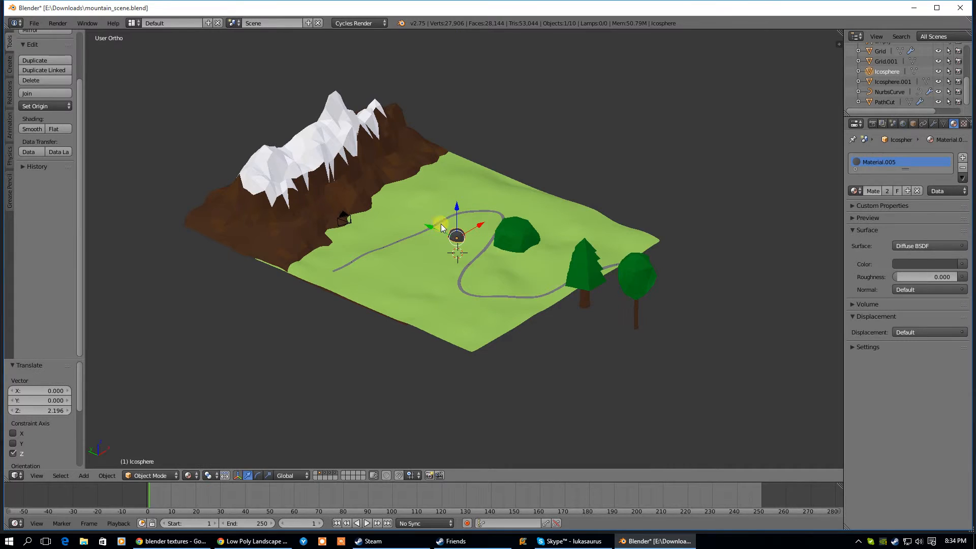
key(ctrl+z)
Scale the rock, Icosphere, by 0.429 and raise it 2.566 along Z
right_click(398, 248)
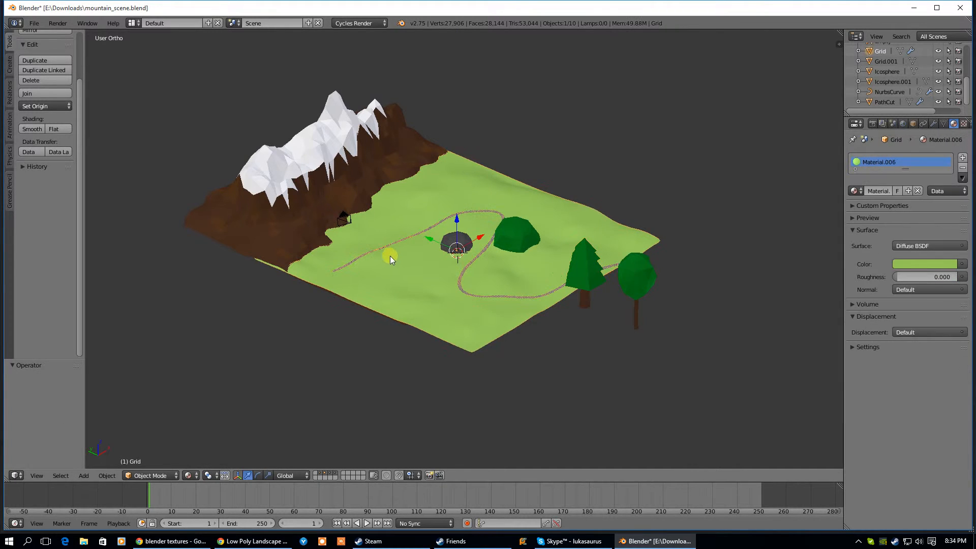
scroll(373, 263, down, 3)
middle_drag(377, 264, 300, 239)
scroll(440, 254, up, 6)
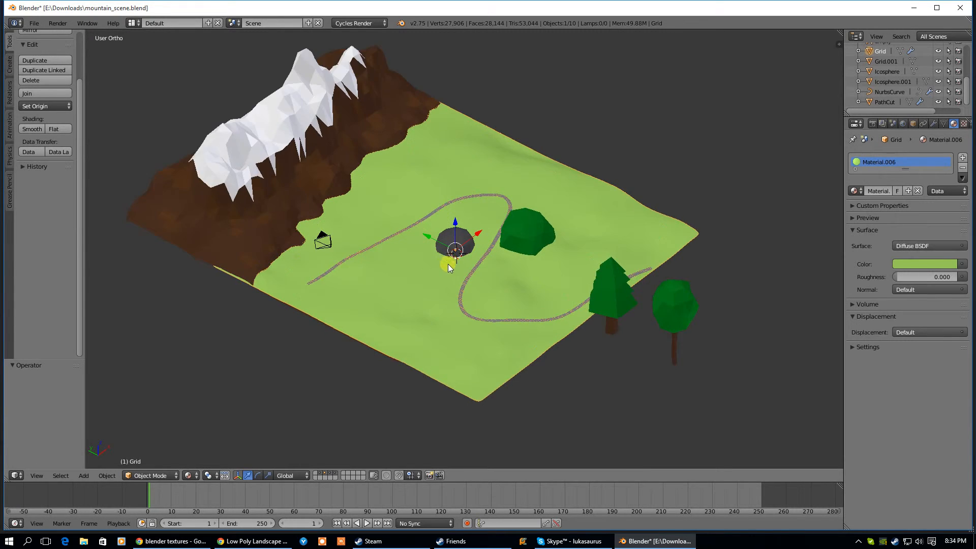
scroll(438, 251, up, 4)
right_click(407, 204)
scroll(403, 255, down, 4)
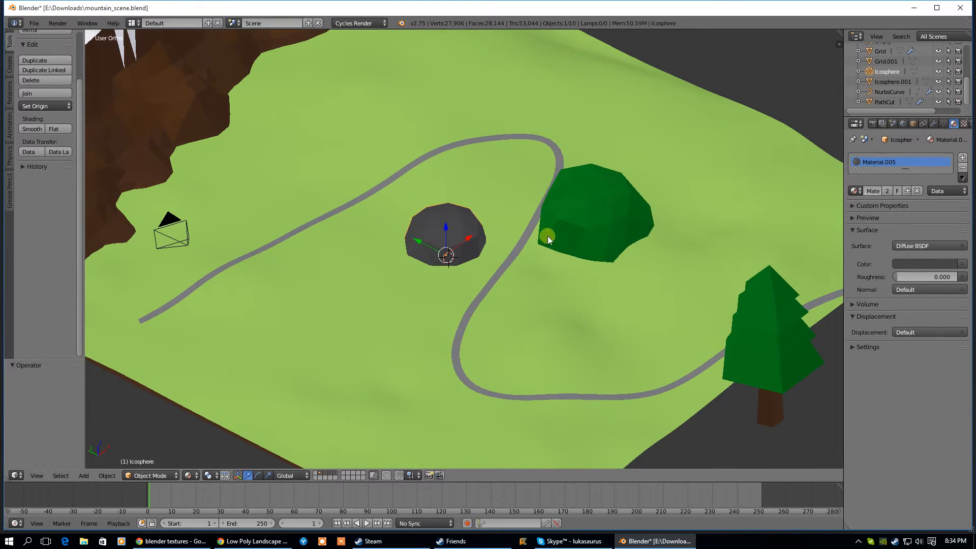
key(s)
click(396, 269)
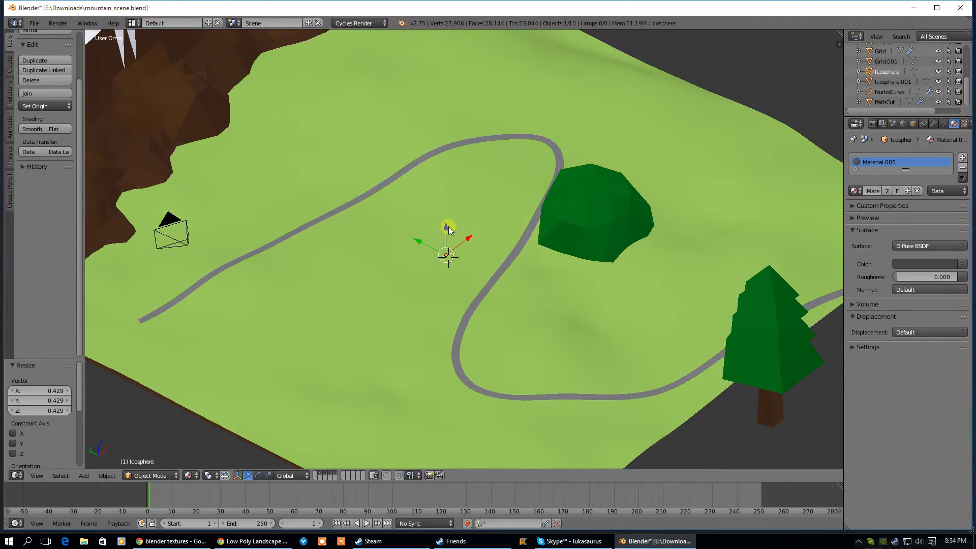
key(g)
key(z)
click(447, 190)
Shrink the rock further by a factor of 0.168 and lower it 1.482 along Z onto the terrain
key(s)
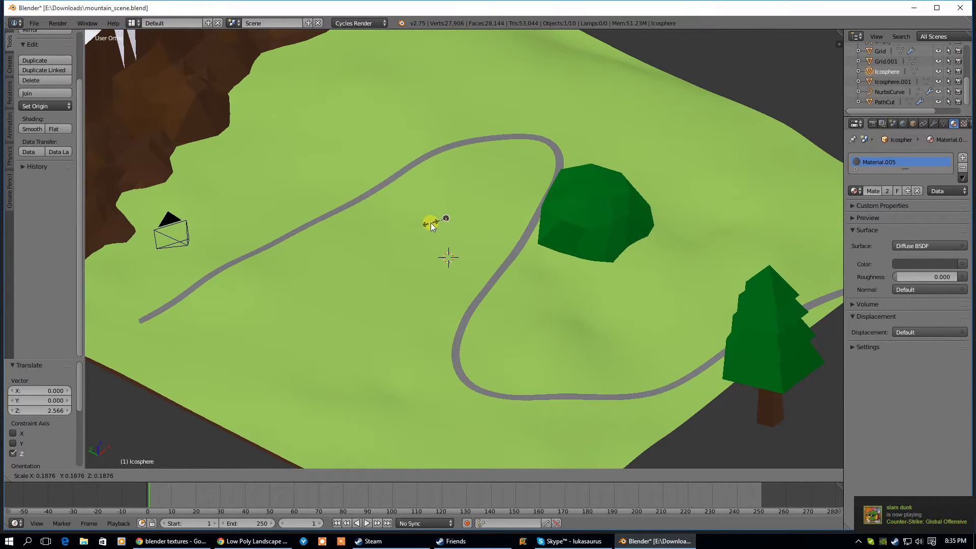
click(431, 222)
key(g)
key(z)
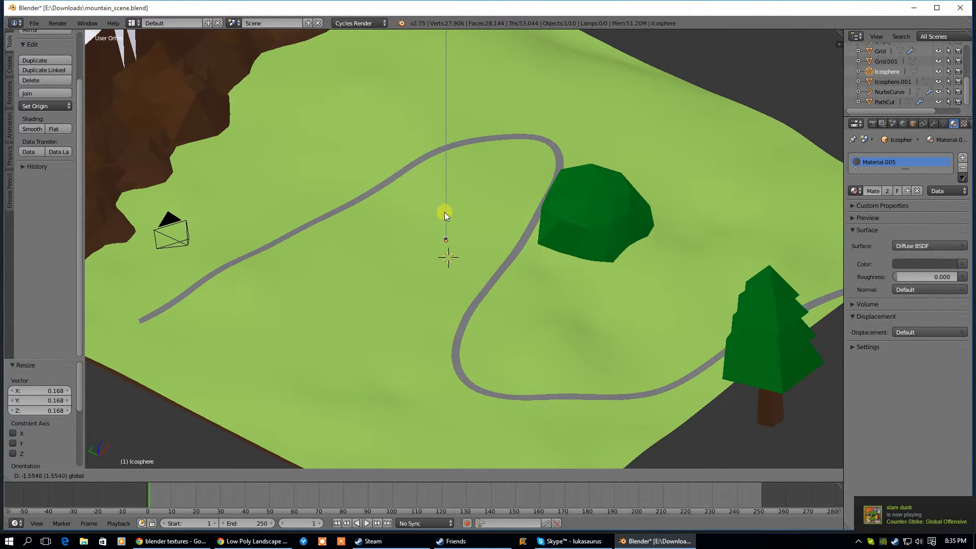
click(444, 211)
Scale the bush, Icosphere.001, by 0.075 and set it onto the terrain by lowering it 2.494 along Z
right_click(589, 212)
key(g)
key(z)
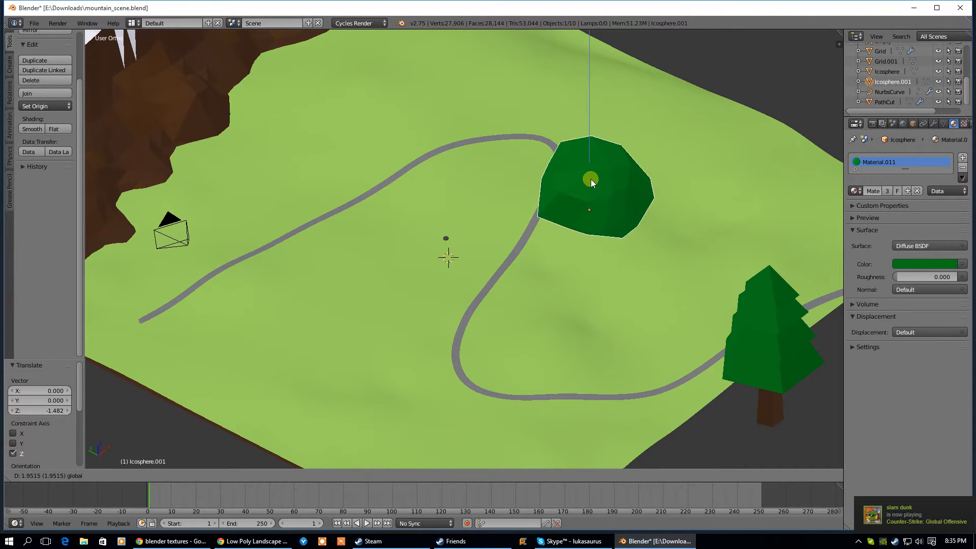
click(457, 179)
key(s)
click(578, 190)
key(g)
key(z)
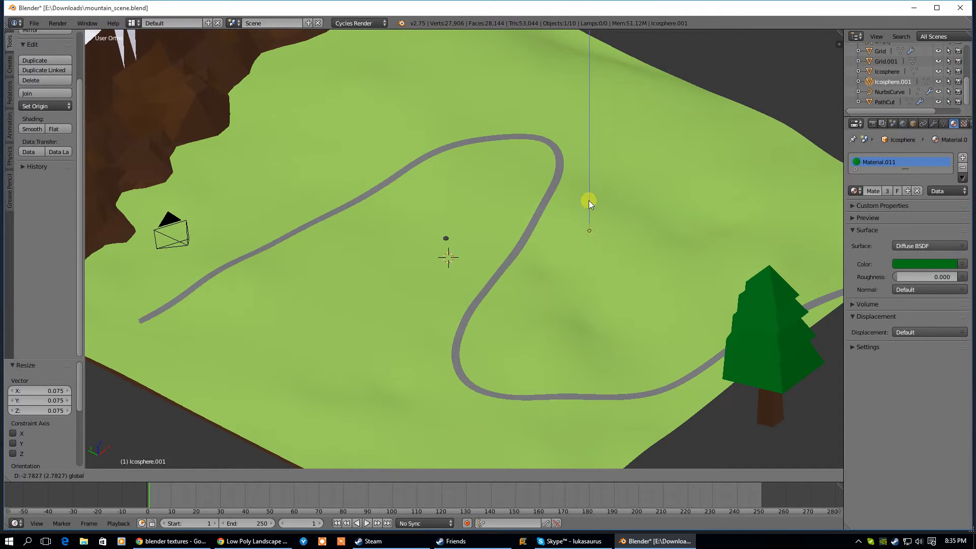
click(590, 197)
Move the pine tree, Cylinder, by X -8.717, Y 17.734, Z 5.710 and scale it by 0.113
right_click(768, 367)
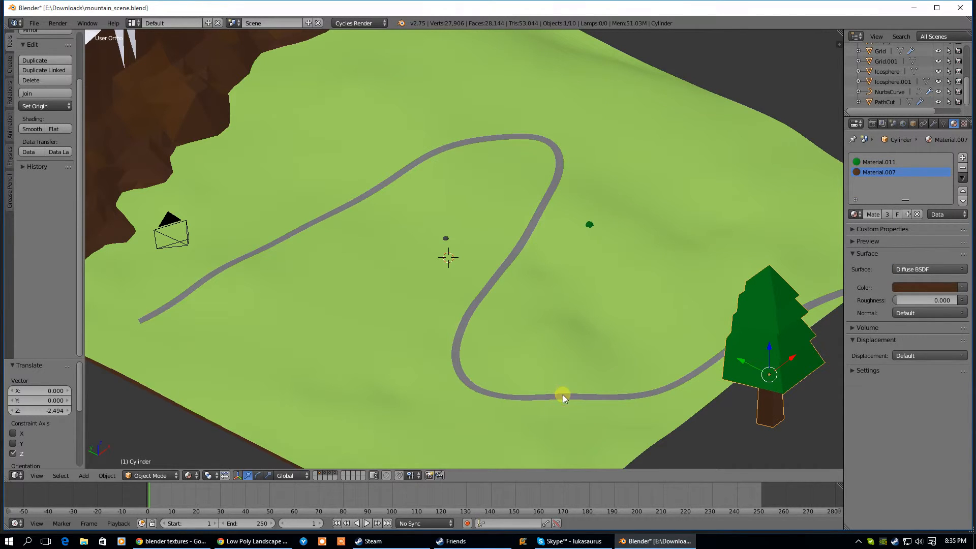
key(g)
click(361, 236)
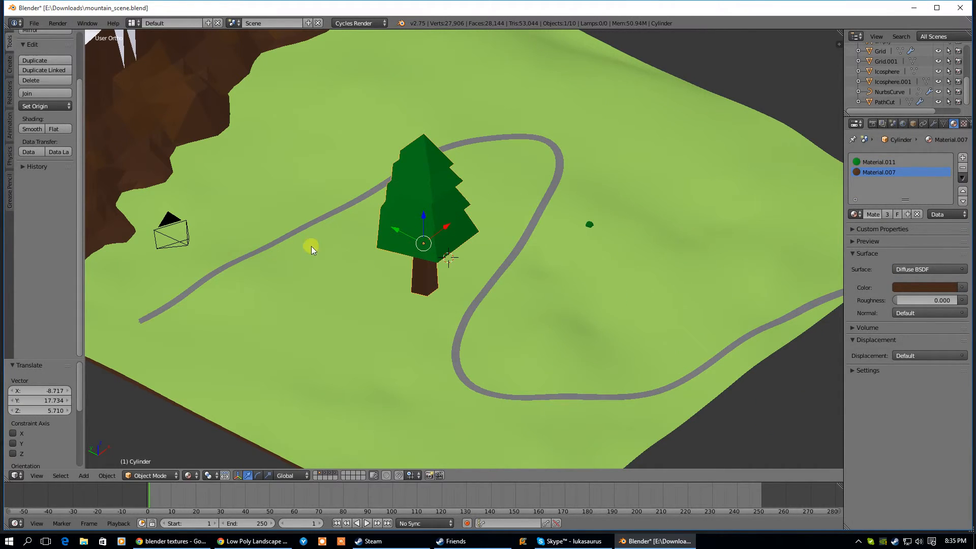
key(s)
click(425, 233)
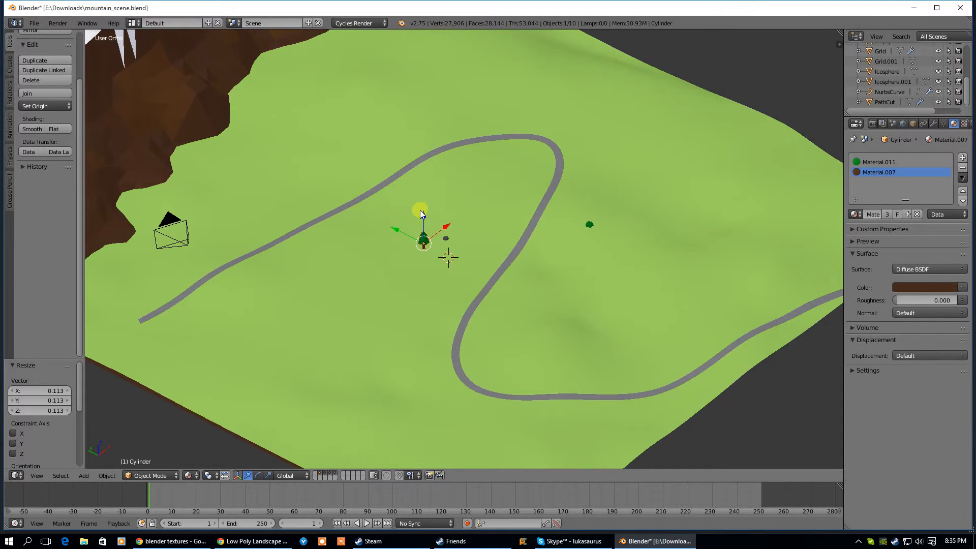
Lower the pine tree along Z onto the terrain and shift it 1.088 along X towards the road
key(g)
key(z)
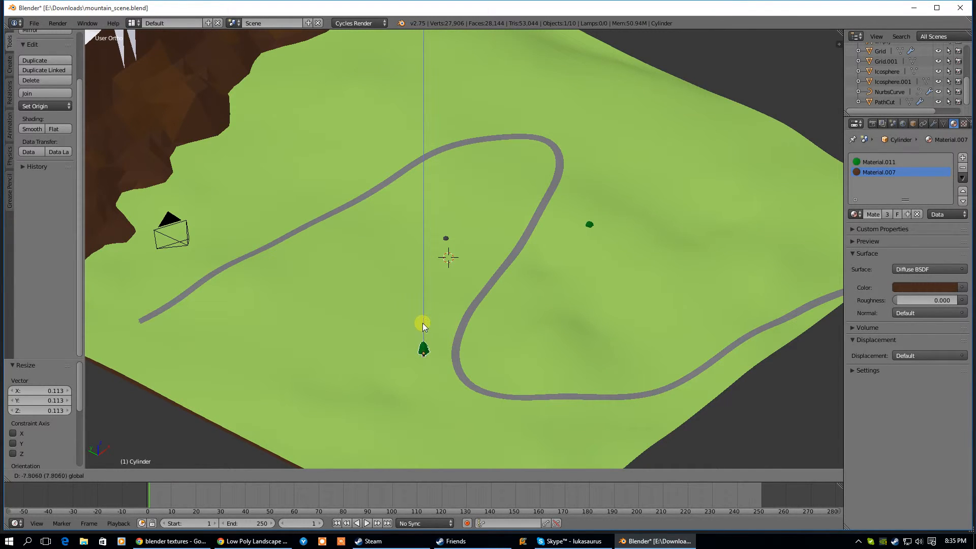
click(419, 321)
key(g)
key(x)
click(453, 318)
key(g)
key(z)
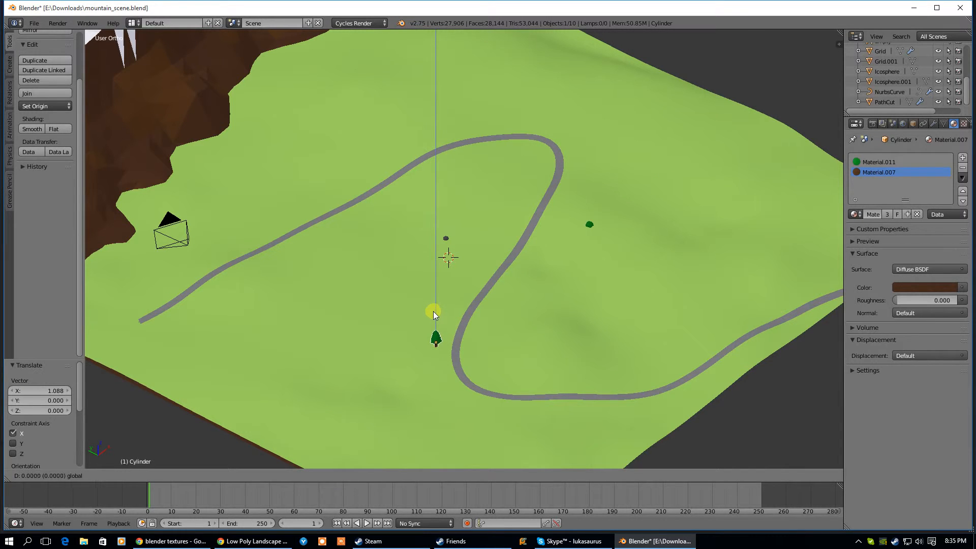
click(433, 311)
Move the round tree, Cylinder.002, by X -11.276, Y 31.167, Z 13.959 and scale it down by about 0.156
scroll(609, 333, down, 3)
right_click(702, 326)
right_drag(729, 333, 405, 151)
key(s)
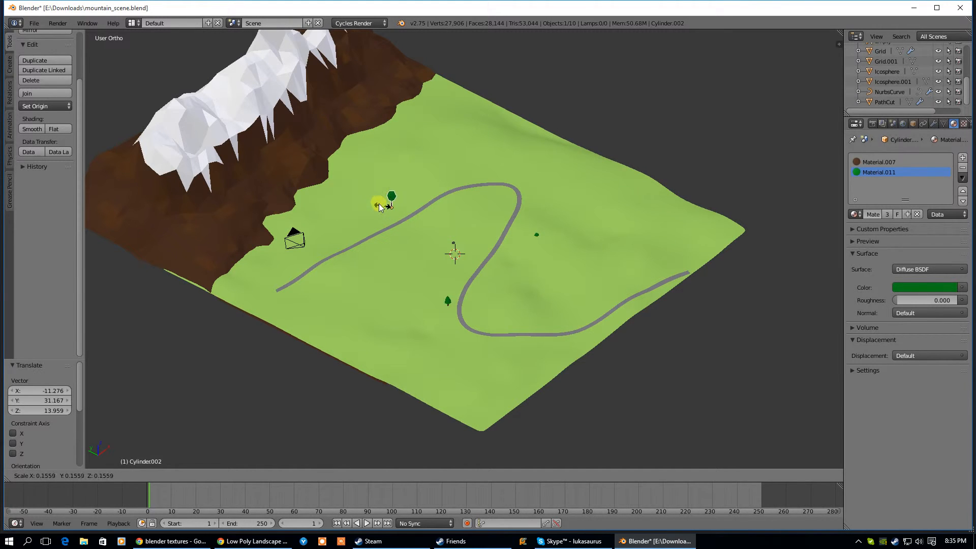
click(380, 205)
Lower the round tree 12.927 along Z, then refine its scale and settle it 0.060 lower on the terrain
drag(391, 183, 389, 286)
scroll(305, 330, up, 4)
key(s)
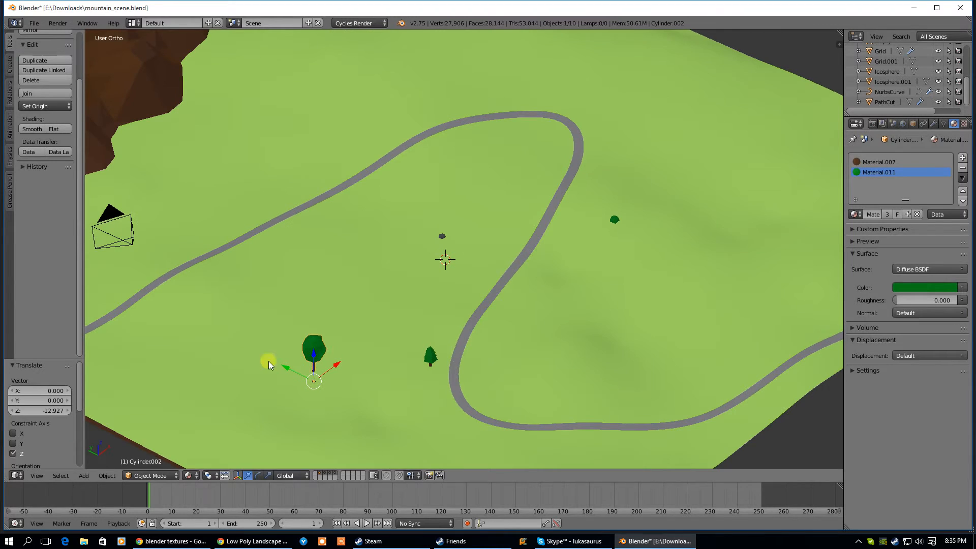
click(255, 365)
drag(295, 347, 315, 351)
key(s)
click(238, 348)
Change the terrain's diffuse colour to a darker green with R 0.061, G 0.303, B 0.025
scroll(447, 304, down, 5)
middle_drag(489, 290, 410, 258)
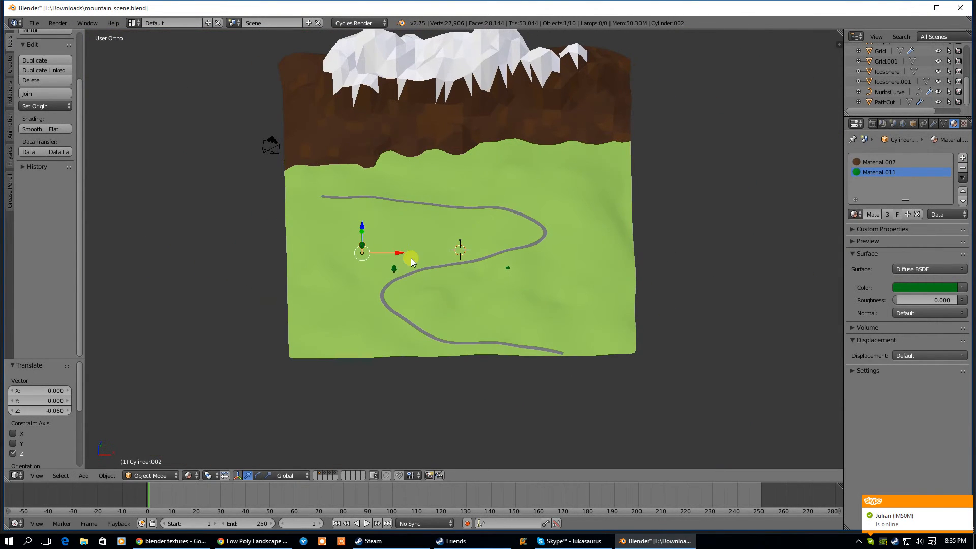
right_click(401, 240)
click(909, 263)
mouse_move(948, 161)
mouse_down()
mouse_move(947, 139)
mouse_move(948, 147)
mouse_up()
drag(886, 155, 880, 146)
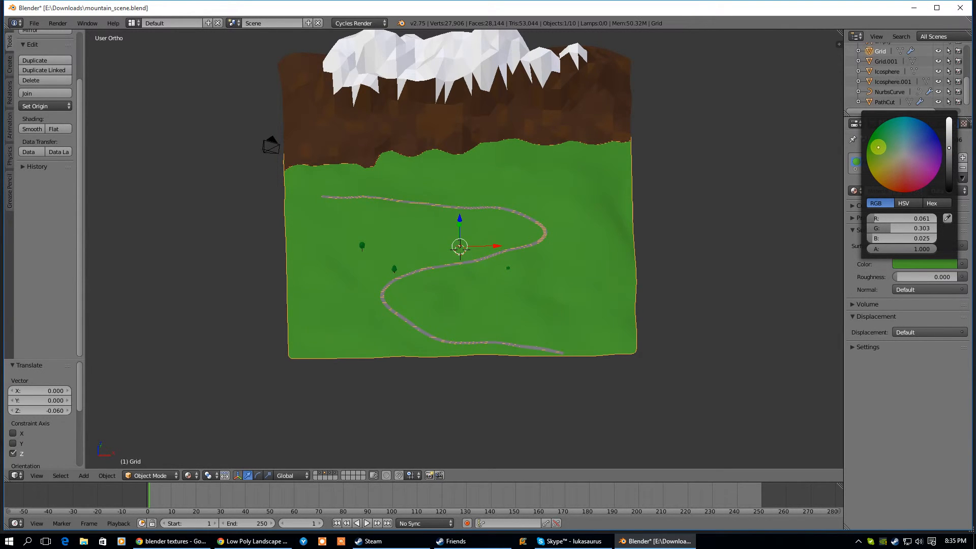
Select the pine tree and turn on snapping to faces
mouse_move(597, 252)
middle_down()
mouse_move(583, 266)
mouse_move(595, 266)
middle_up()
key(Tab)
key(Tab)
scroll(376, 298, up, 5)
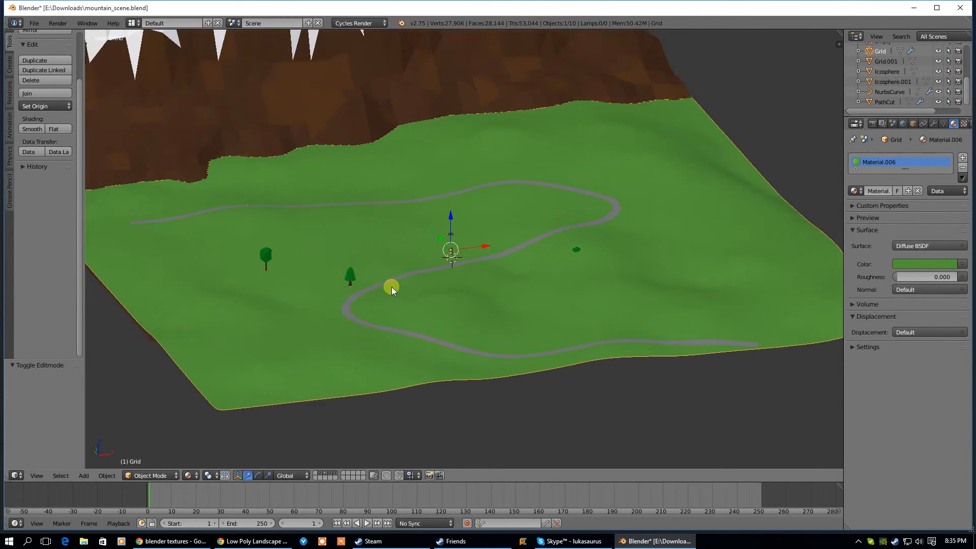
right_click(267, 294)
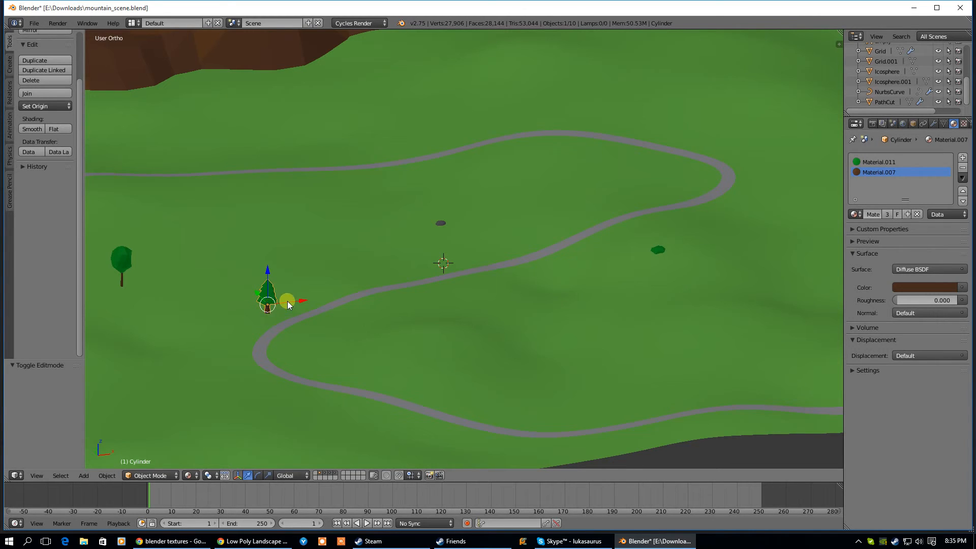
click(398, 477)
click(416, 474)
click(423, 426)
click(269, 306)
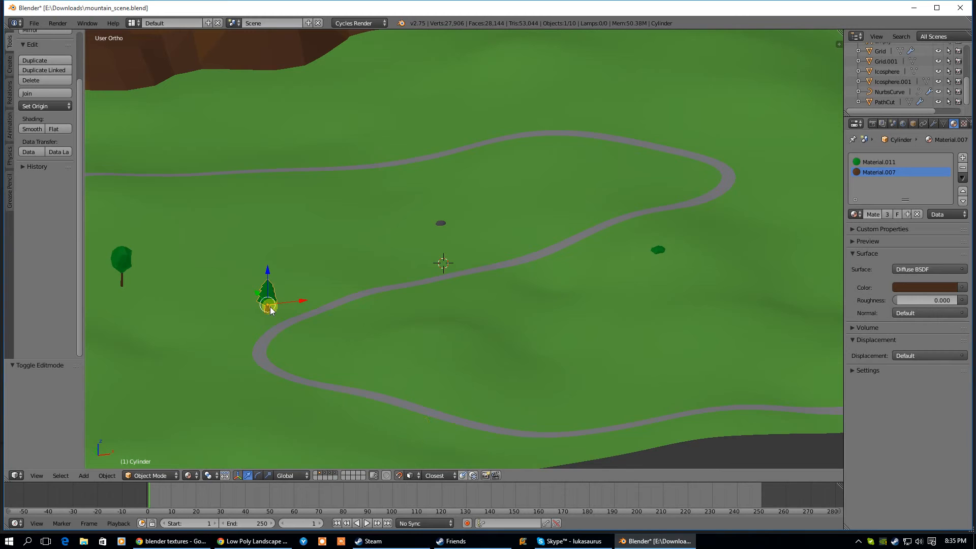
Try duplicating the pine tree to a spot across from the rock, and undo the duplication
key(shift+d)
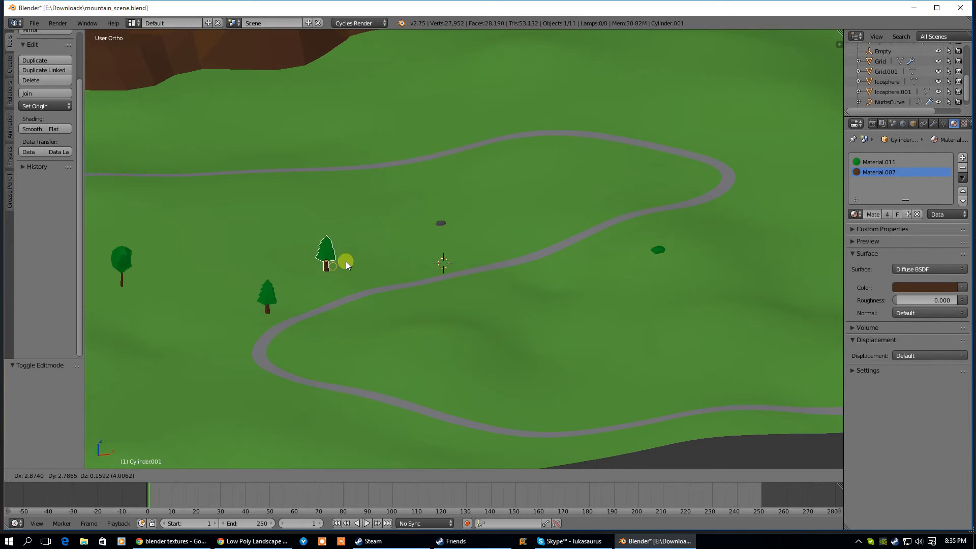
click(373, 268)
middle_drag(310, 333, 328, 288)
middle_drag(338, 293, 291, 349)
scroll(336, 307, up, 3)
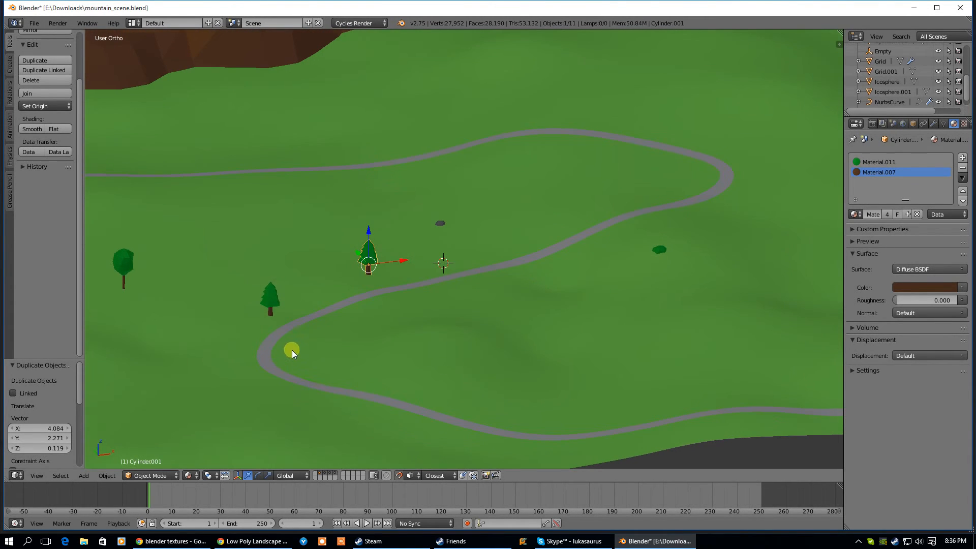
key(ctrl+z)
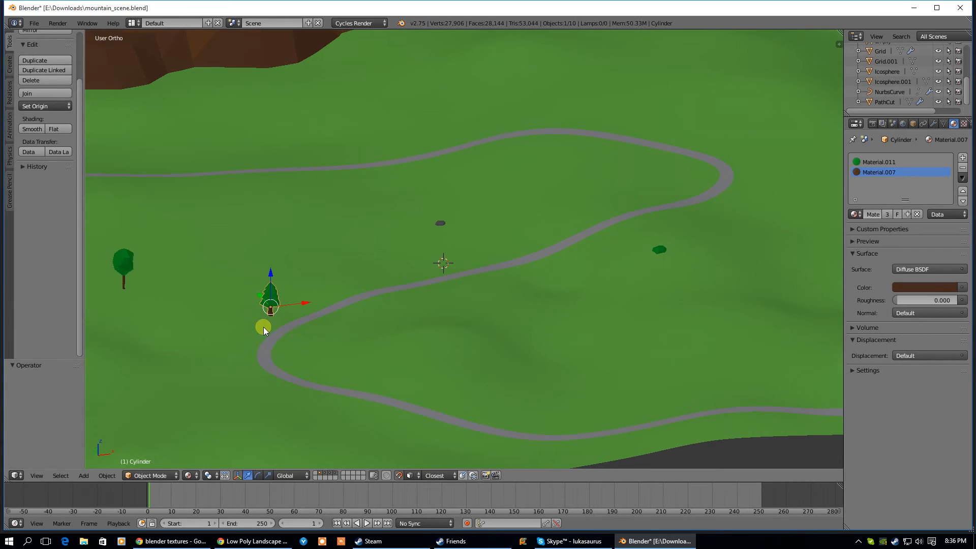
Duplicate the pine tree inside the road bend and add three linked copies around it to form a group
key(shift+d)
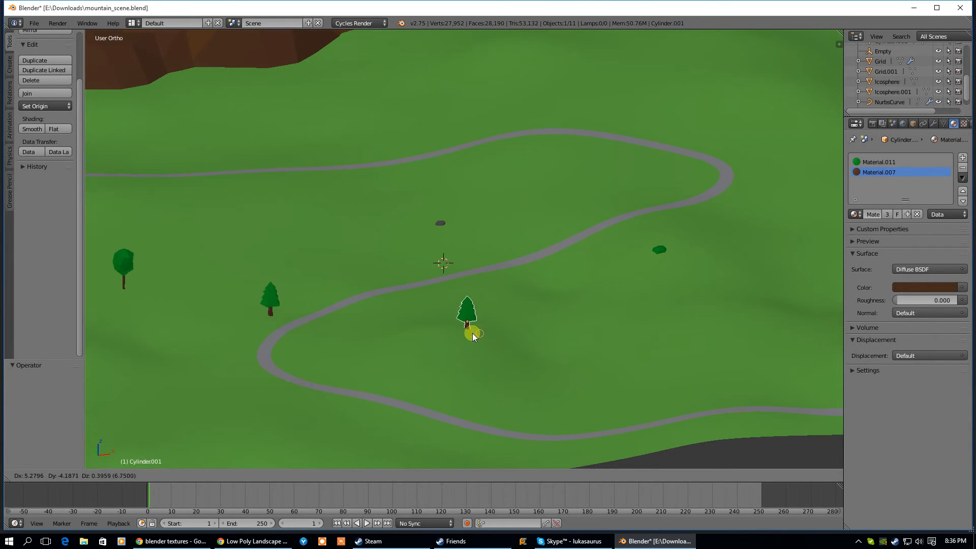
click(458, 339)
key(alt+d)
click(480, 358)
key(alt+d)
click(413, 356)
key(alt+d)
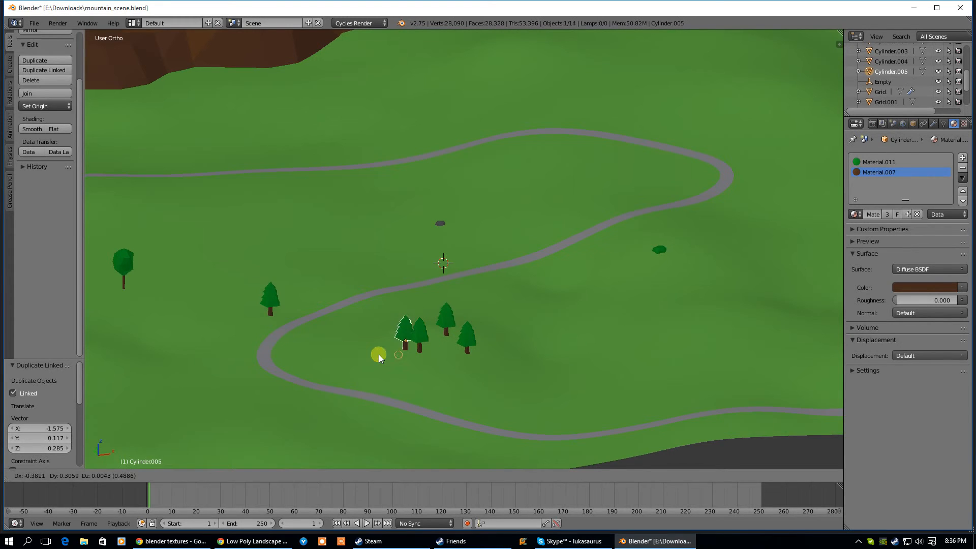
click(377, 362)
Place four more linked copies of the pine tree around the original, along the outer side of the road bend
key(alt+d)
click(292, 298)
key(alt+d)
click(275, 314)
key(alt+d)
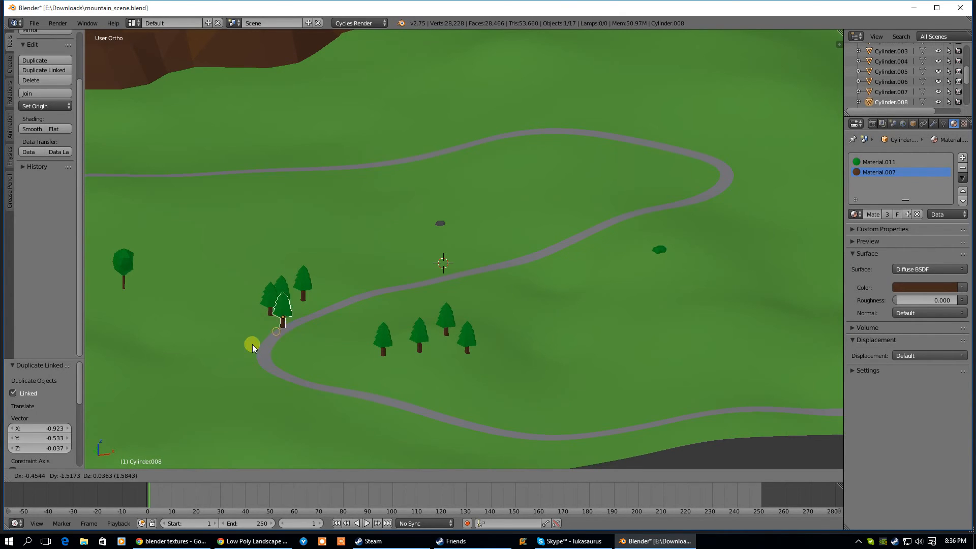
click(234, 353)
key(alt+d)
click(251, 395)
Add two more linked pine copies to the group inside the road bend
key(alt+d)
click(368, 363)
key(alt+d)
click(383, 372)
Select the pine trees on both sides of the road bend and lower them 0.171 along Z into the terrain
mouse_move(383, 372)
middle_down()
mouse_move(370, 347)
mouse_move(384, 371)
middle_up()
shift+click(349, 318)
shift+click(373, 303)
shift+click(390, 324)
shift+click(257, 333)
shift+click(235, 300)
shift+click(266, 276)
shift+click(278, 268)
shift+click(306, 271)
mouse_move(308, 274)
mouse_down()
mouse_move(306, 304)
mouse_move(326, 298)
mouse_move(307, 281)
mouse_move(307, 343)
mouse_move(306, 282)
mouse_up()
Duplicate a pine across the road near the rock with snap target Closest, and lower the copy 0.072 along Z
right_click(382, 311)
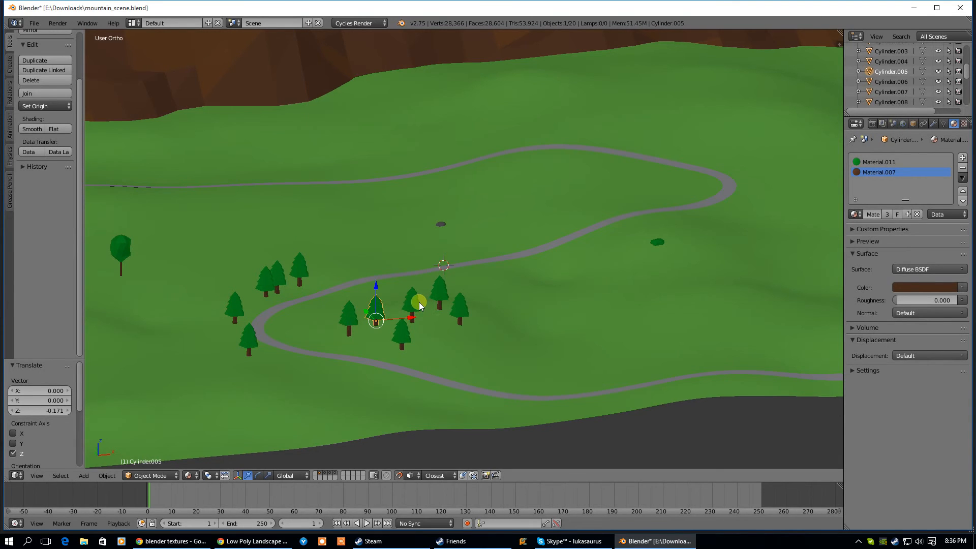
click(439, 475)
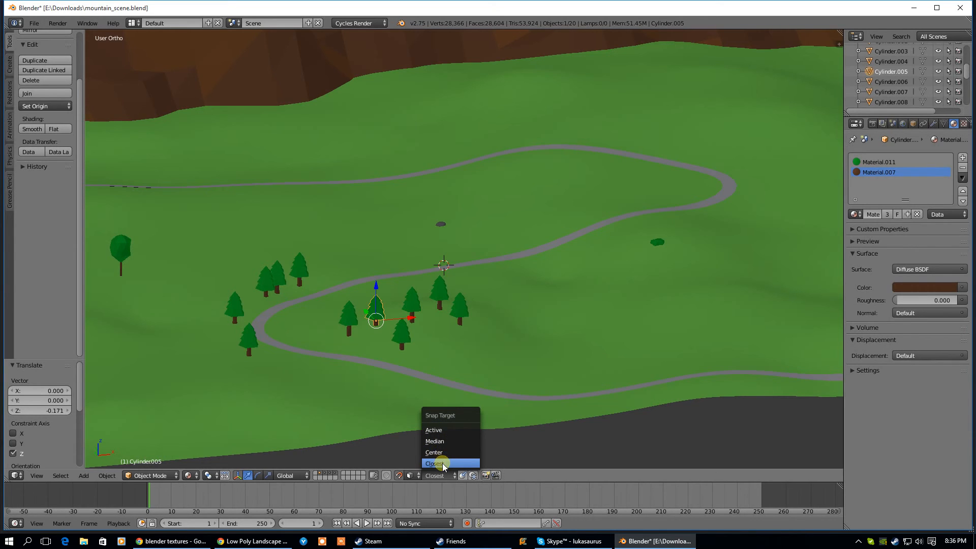
click(443, 464)
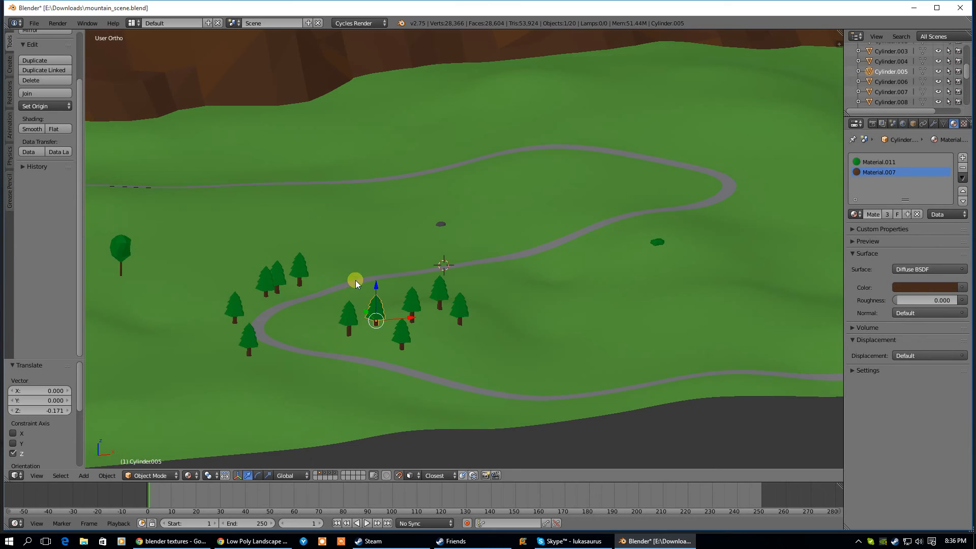
key(shift+d)
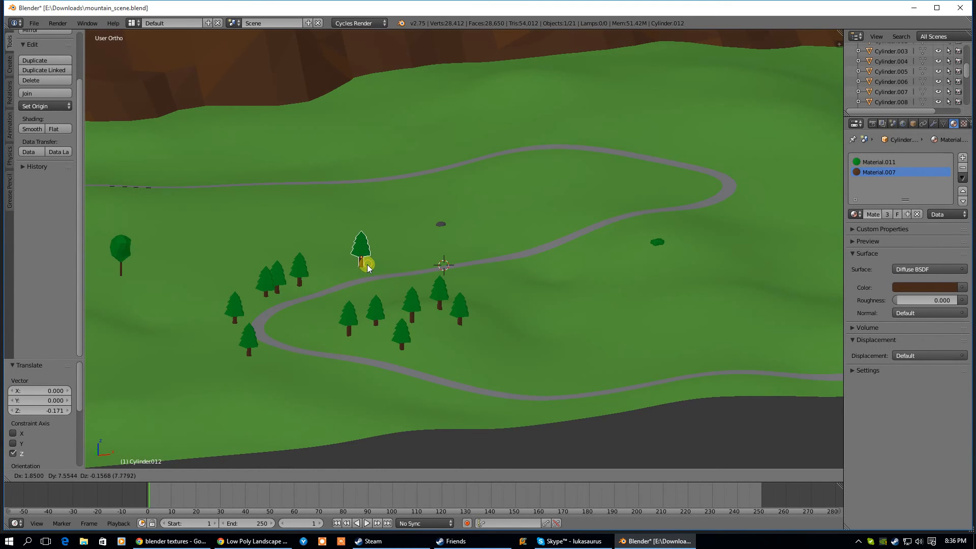
click(366, 269)
middle_drag(337, 264, 443, 261)
drag(465, 264, 461, 266)
Place a linked copy of the round tree beside the pine group inside the bend and raise it 0.061 along Z
middle_drag(549, 260, 494, 278)
scroll(364, 298, down, 4)
middle_drag(432, 303, 371, 290)
scroll(364, 289, up, 5)
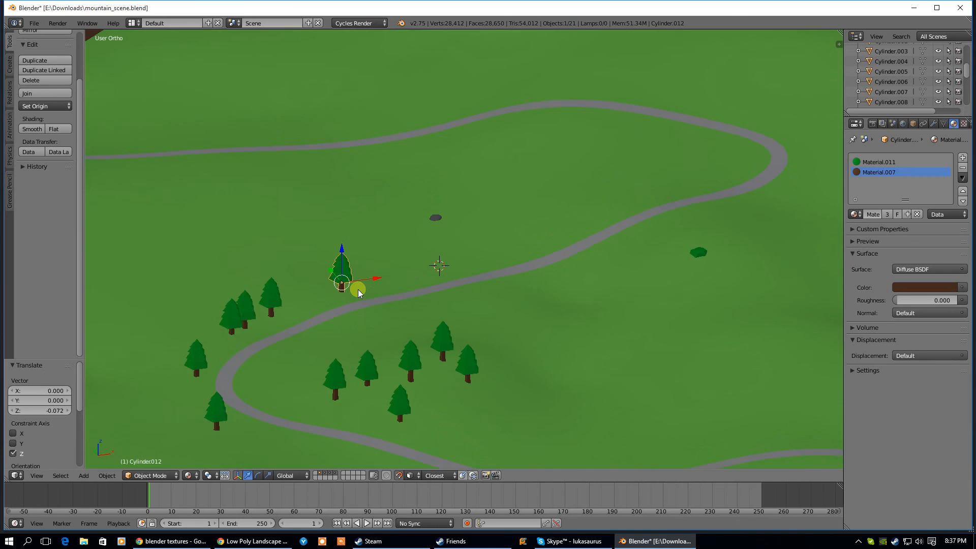
scroll(358, 289, down, 4)
right_click(268, 258)
key(alt+d)
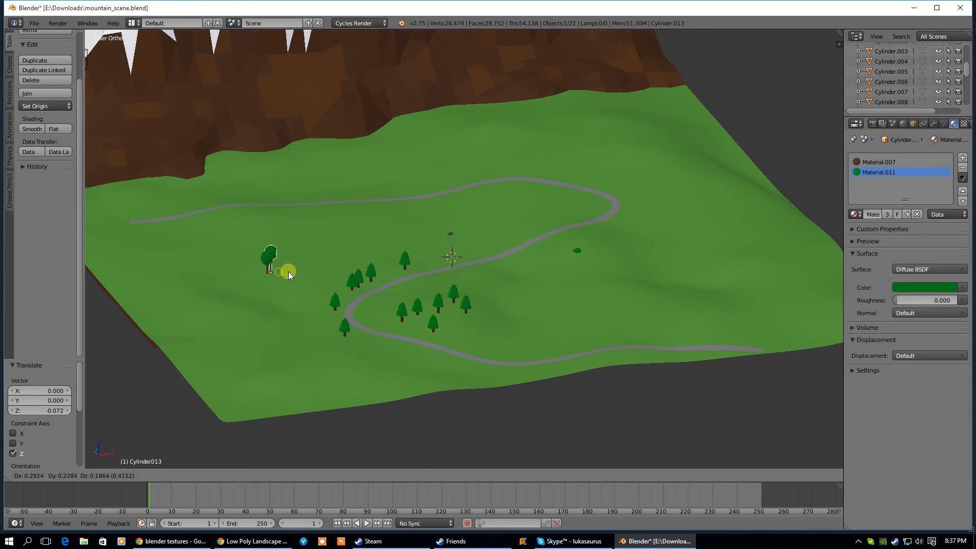
click(508, 312)
key(g)
key(z)
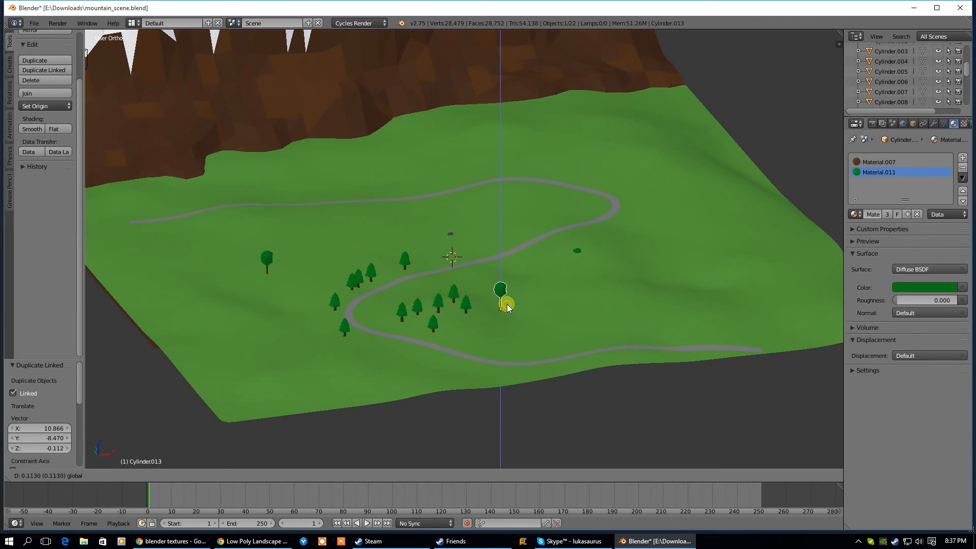
click(510, 280)
middle_drag(545, 298, 561, 260)
right_click(561, 260)
right_click(561, 260)
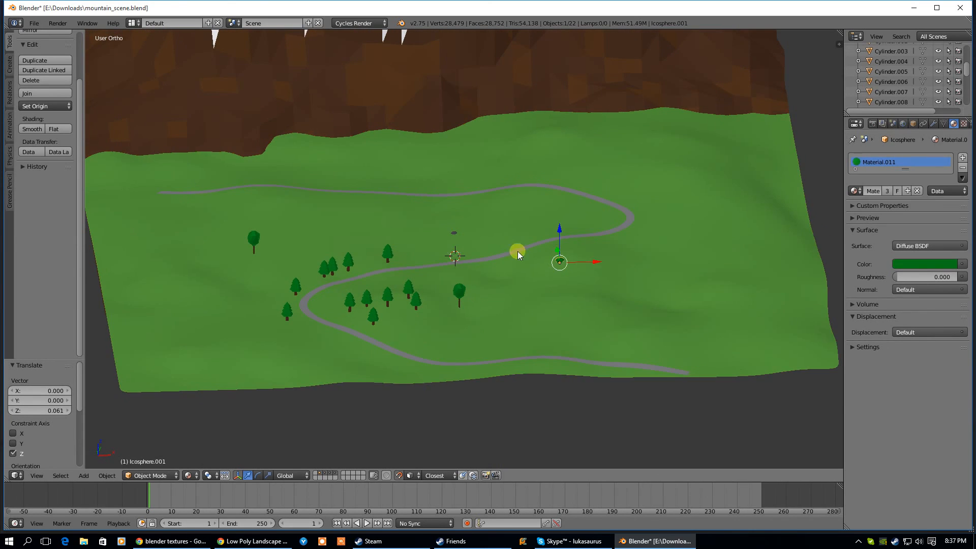
right_click(452, 232)
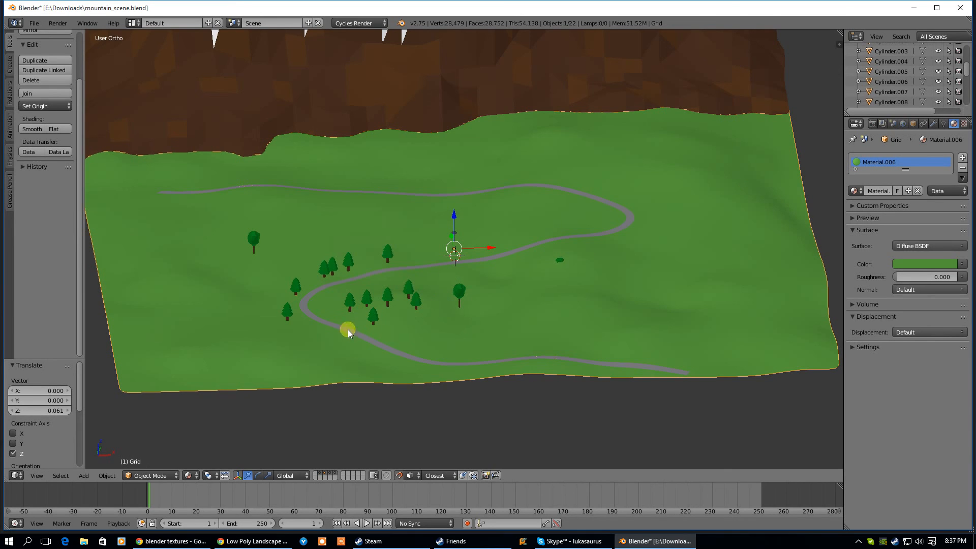
mouse_move(311, 292)
middle_down()
mouse_move(318, 273)
mouse_move(325, 282)
middle_up()
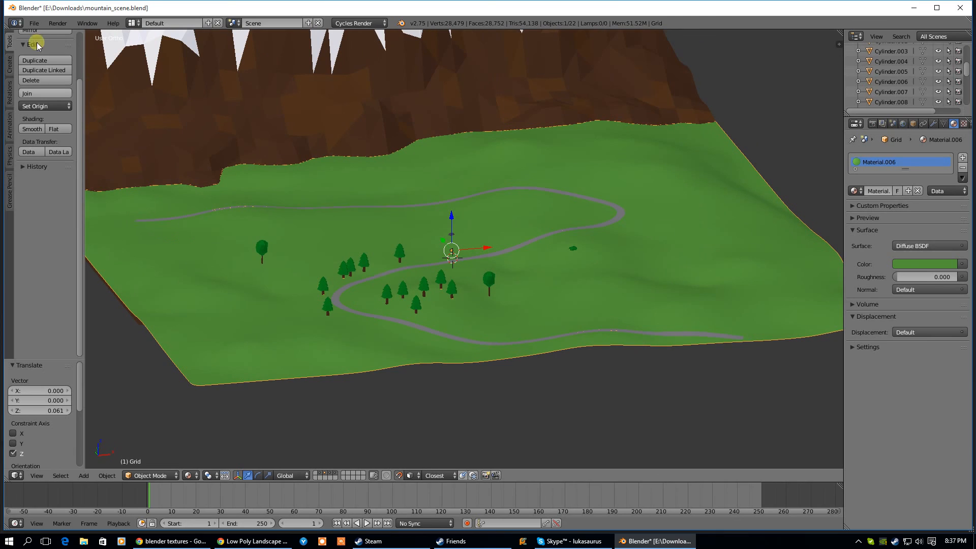
Save the scene file mountain_scene.blend
click(34, 23)
click(47, 101)
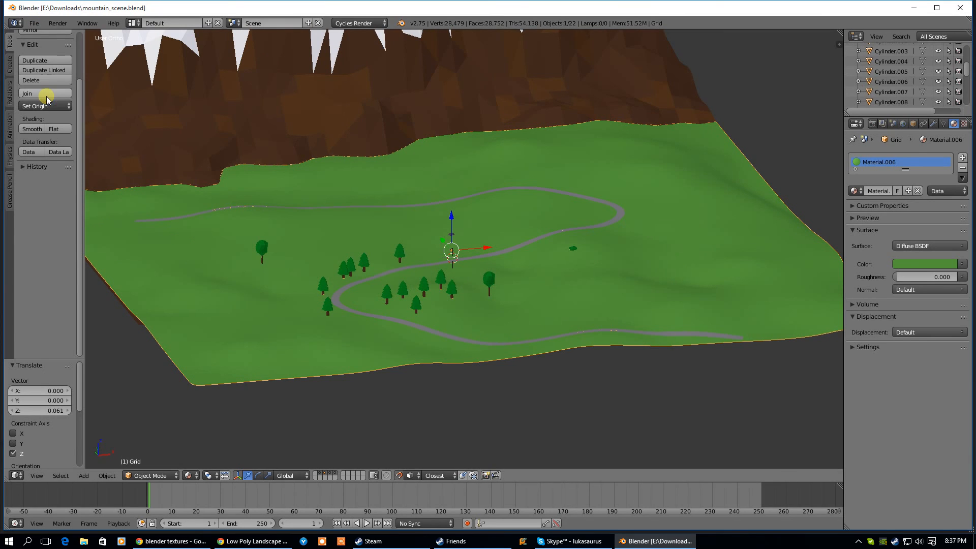